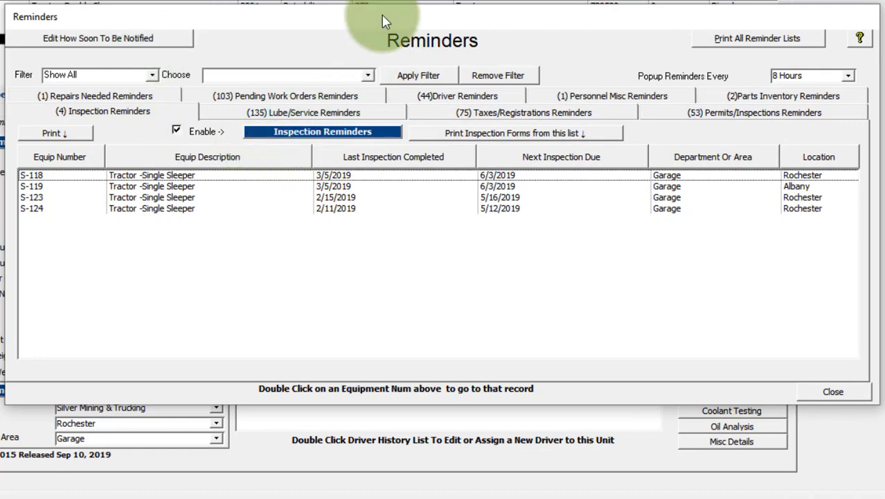
Step: Check the inspection reminders and sort the lube/service reminders by next mileage due, miles to go and days to go
click(131, 118)
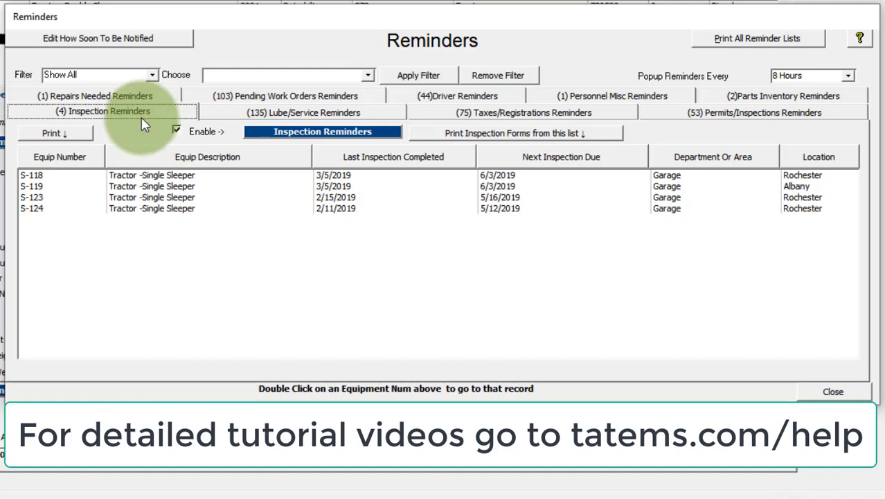
click(240, 115)
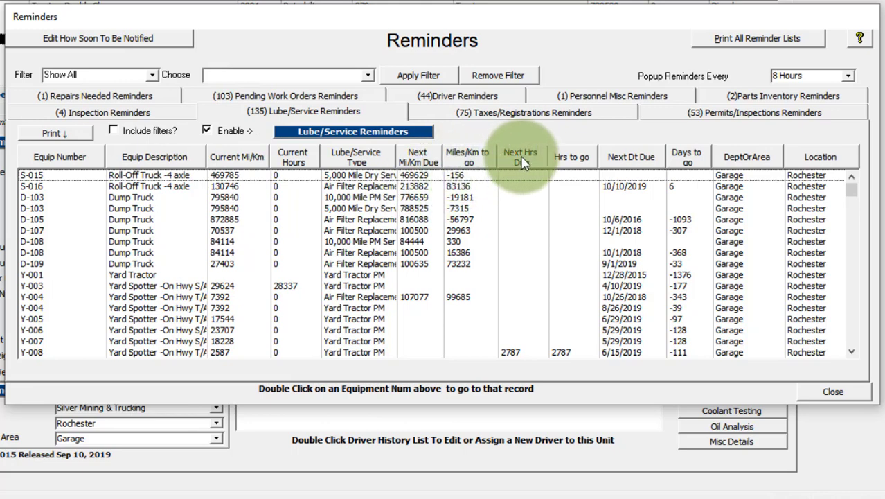
click(424, 162)
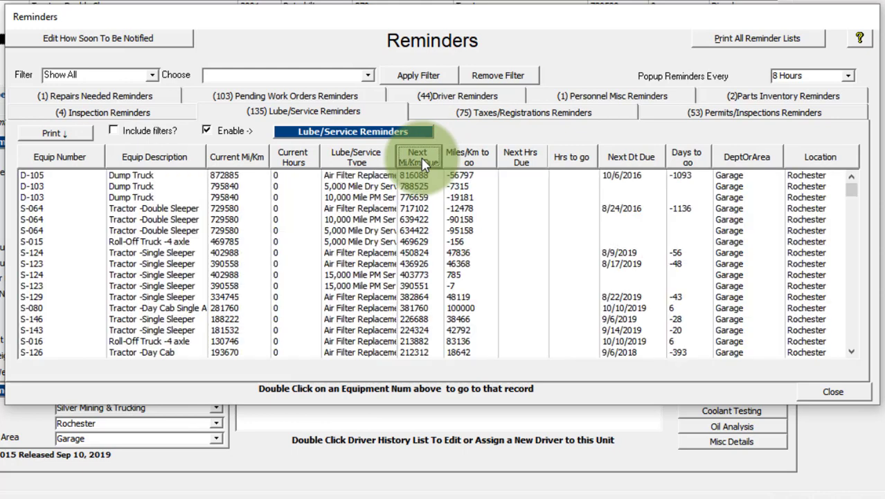
click(477, 159)
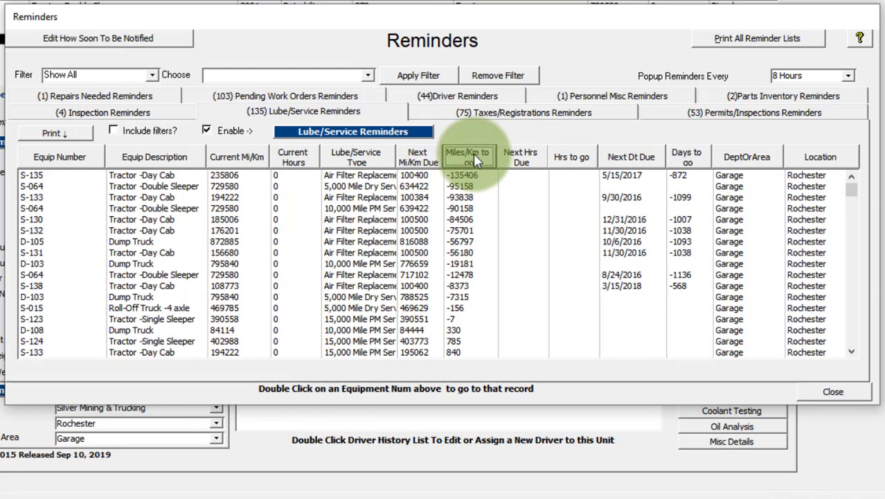
drag(477, 159, 471, 199)
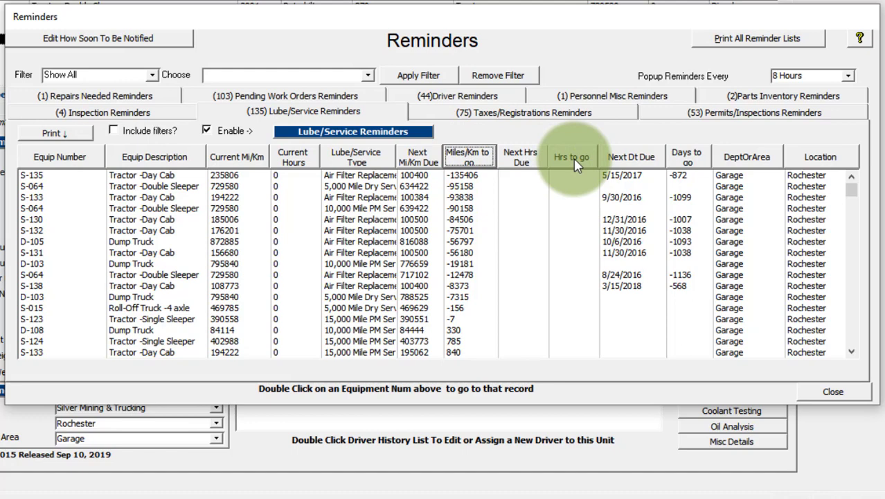
click(696, 158)
click(694, 154)
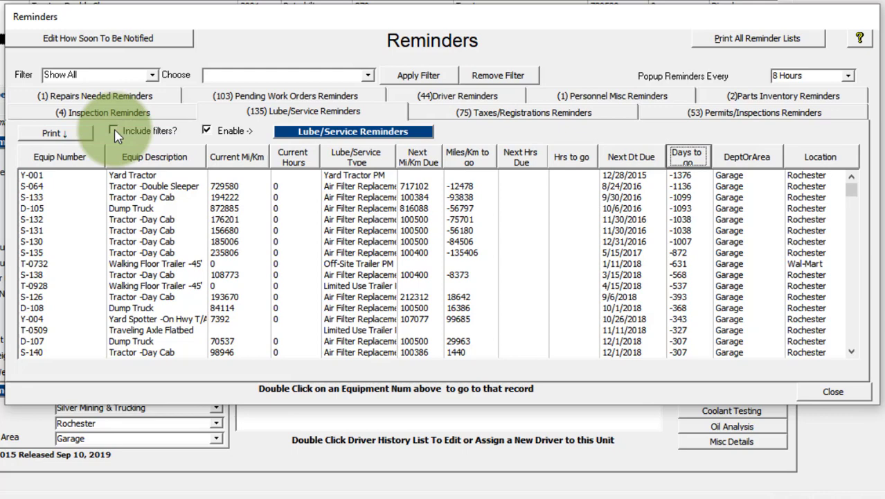
Step: Review the reminder lists for taxes/registrations, permits/inspections, repairs needed and pending work orders
click(513, 118)
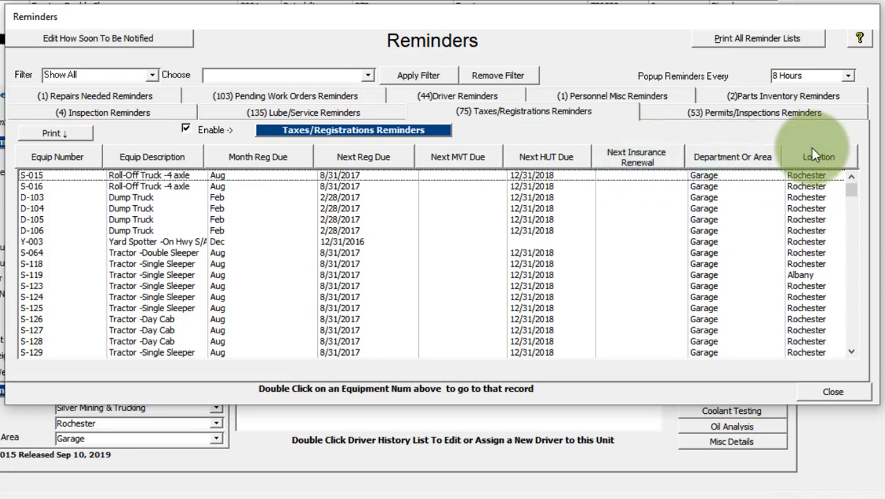
click(700, 113)
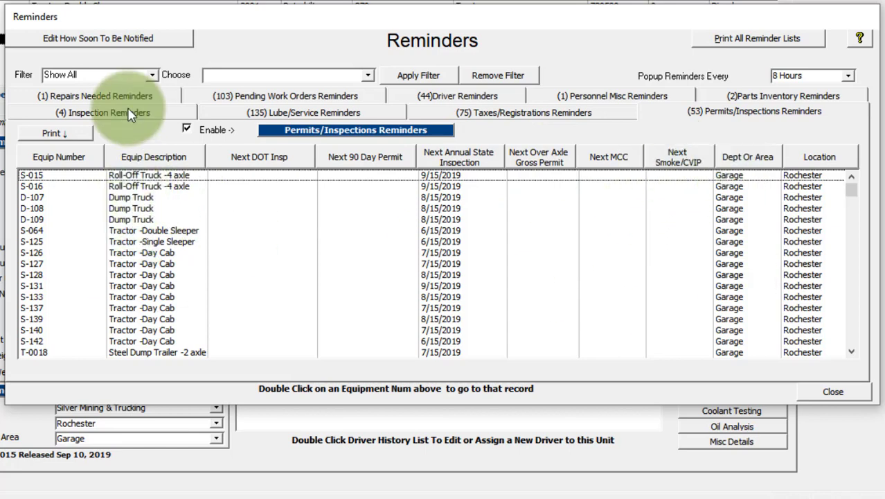
click(109, 97)
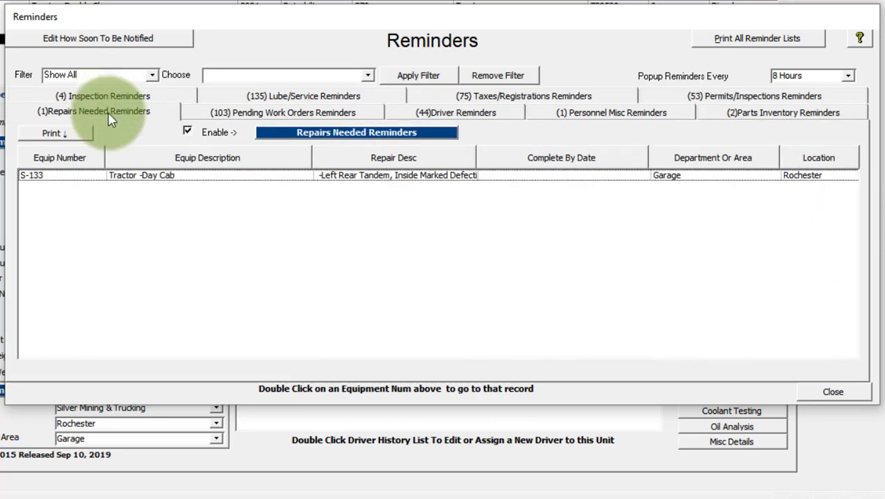
click(111, 113)
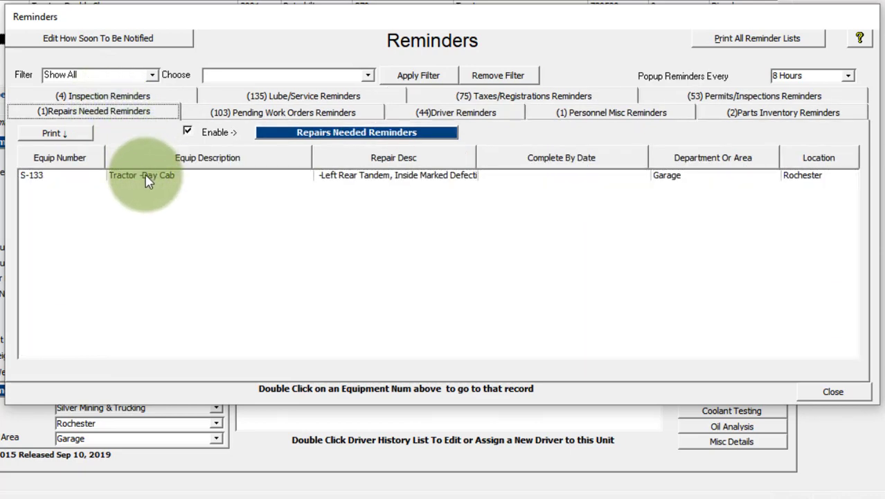
click(229, 115)
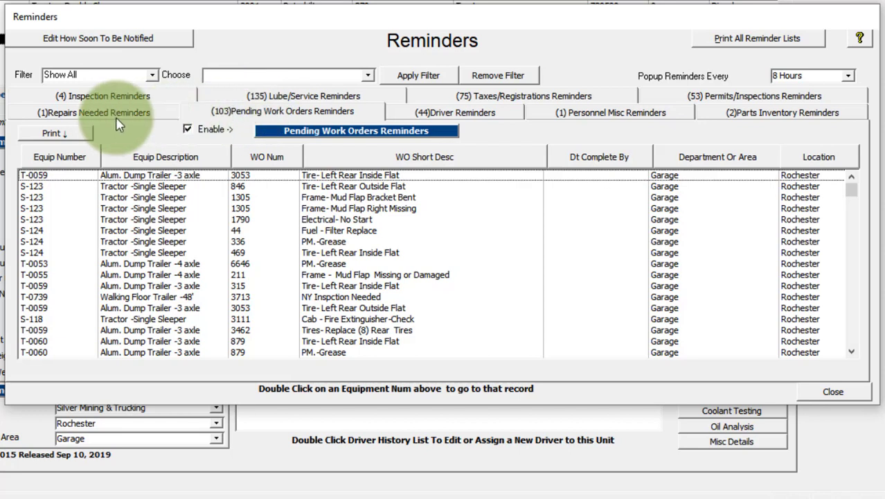
click(256, 114)
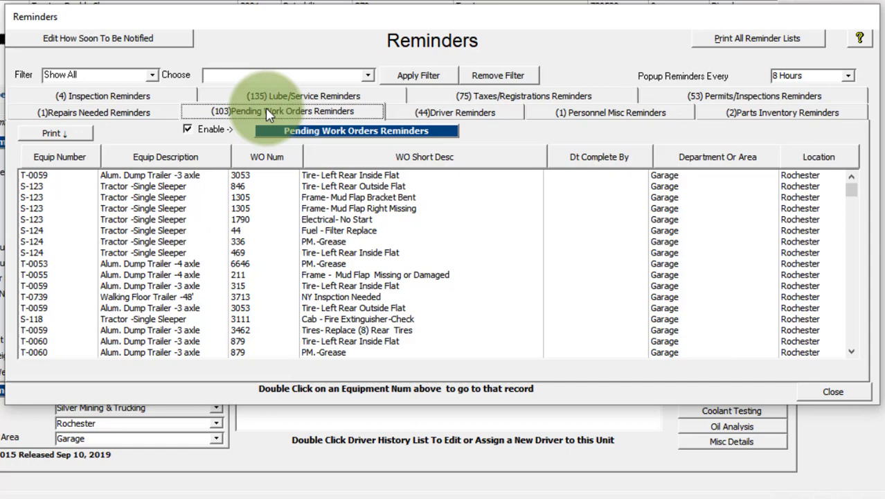
Step: Review the reminder lists for drivers, miscellaneous personnel items and parts inventory
click(480, 117)
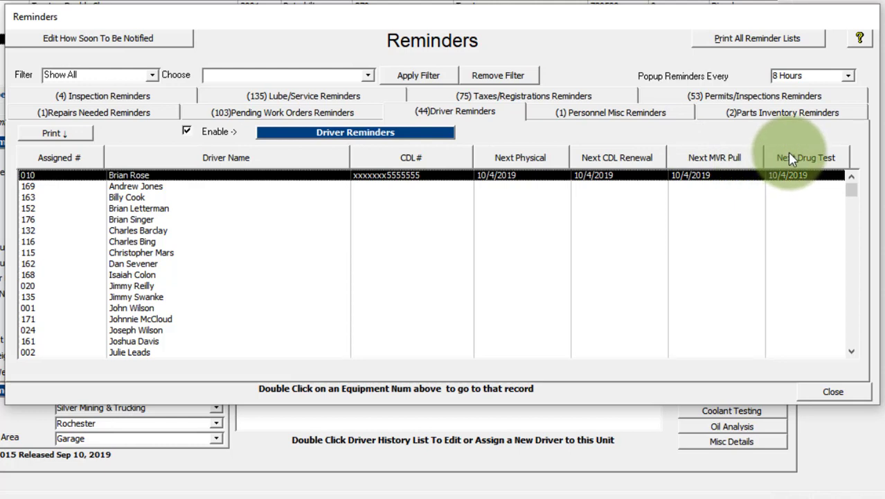
click(598, 113)
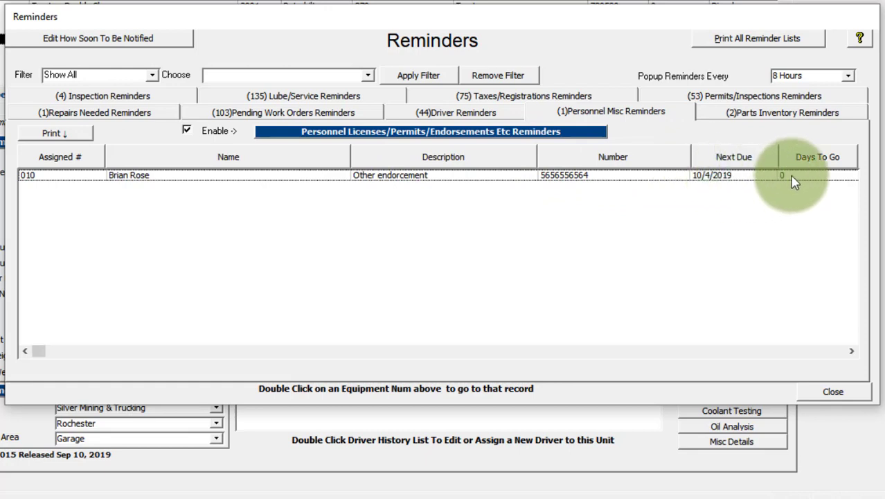
click(750, 115)
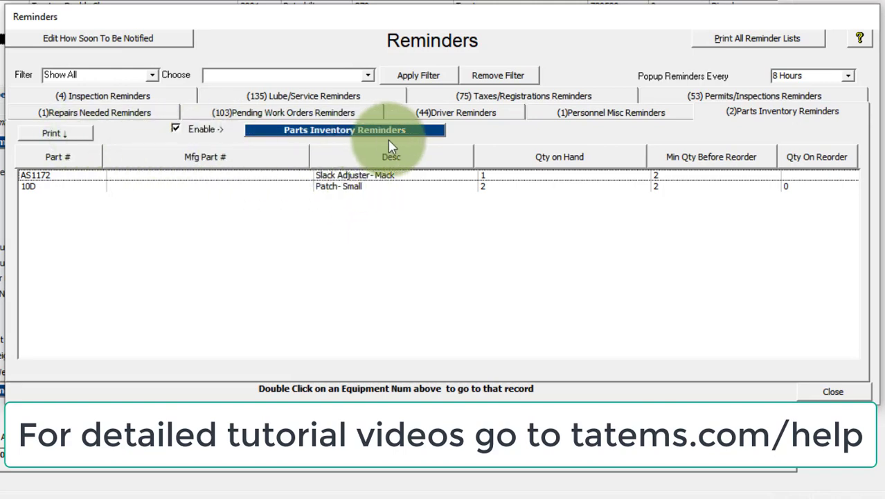
Step: Review the odometer, hours and days settings for advance reminder notification, accept them as they are, and close the reminders
click(115, 44)
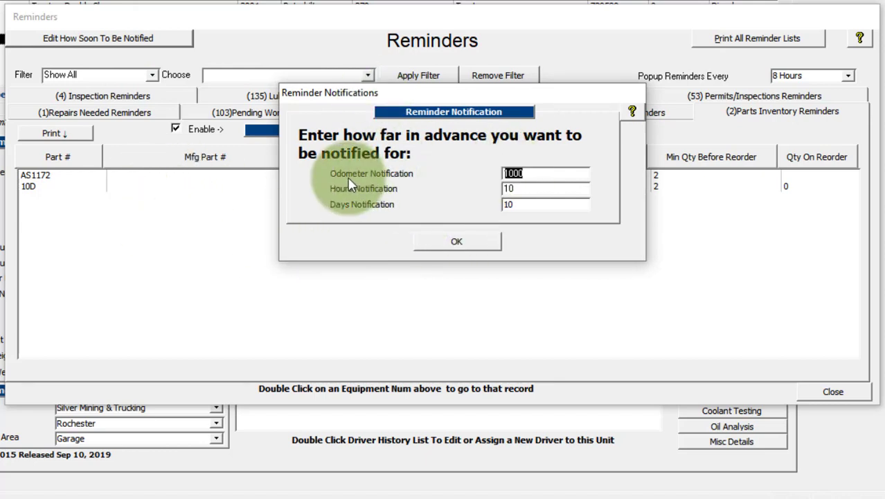
click(540, 173)
double_click(540, 173)
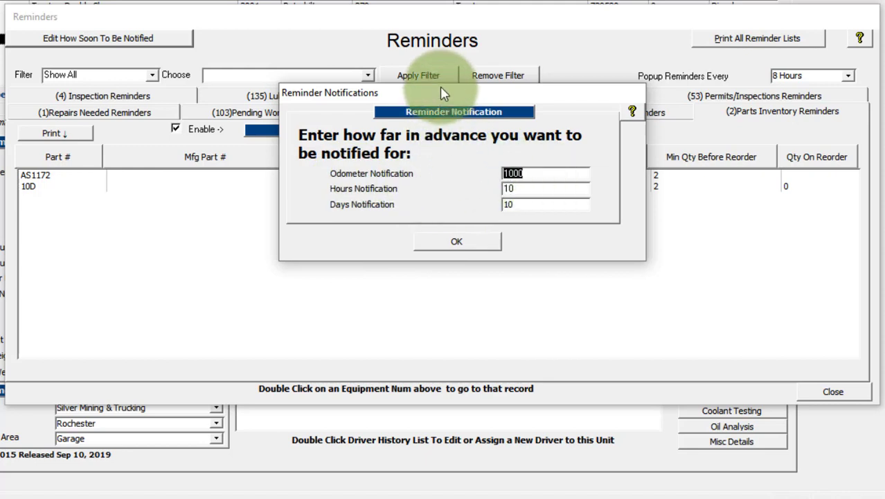
click(541, 175)
double_click(514, 174)
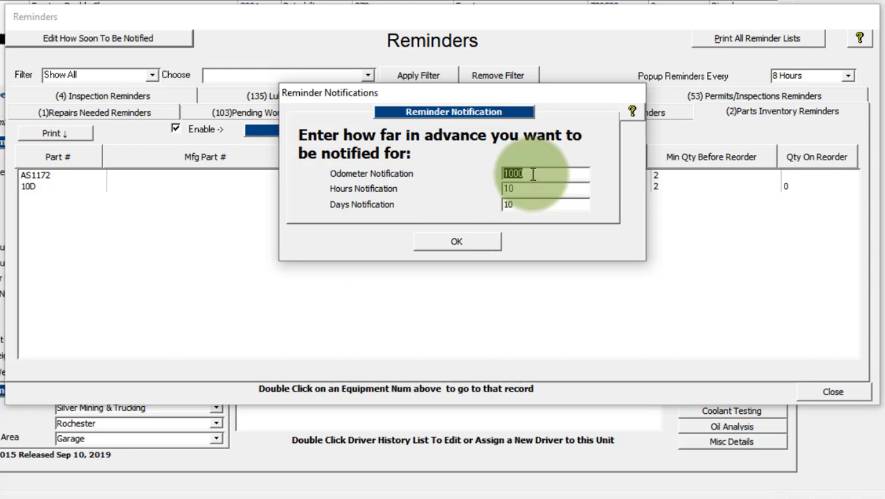
click(534, 174)
double_click(509, 174)
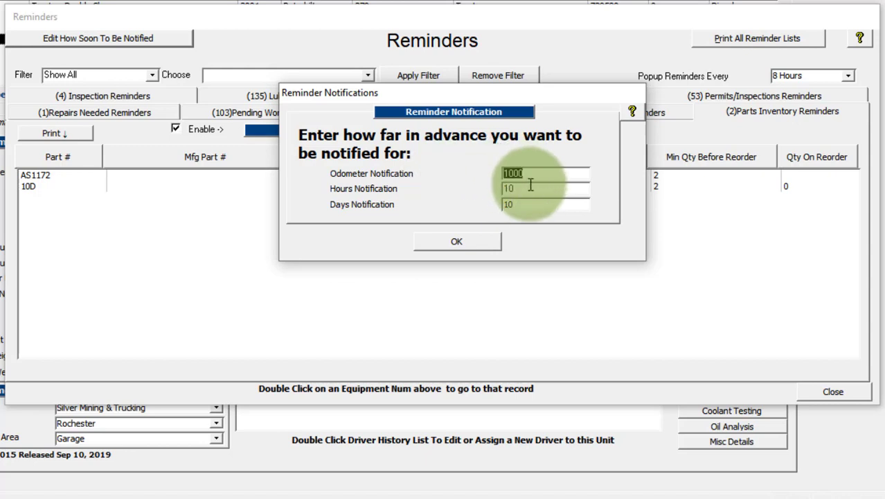
click(521, 190)
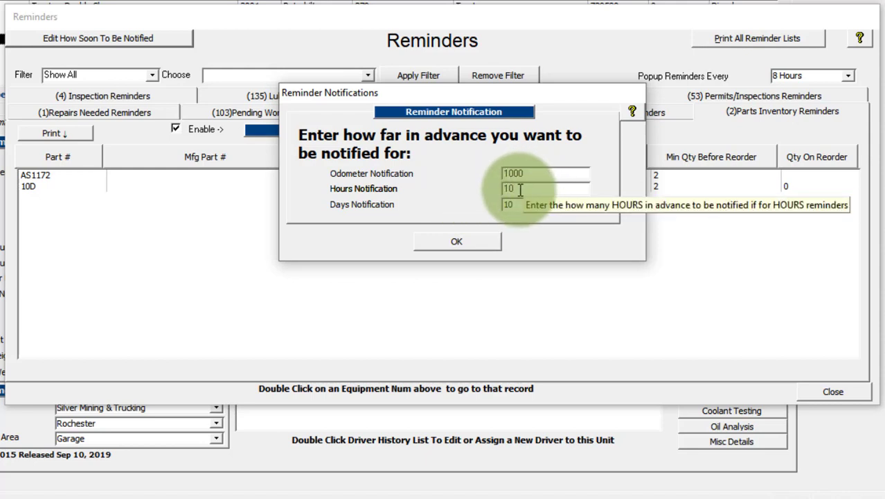
click(522, 206)
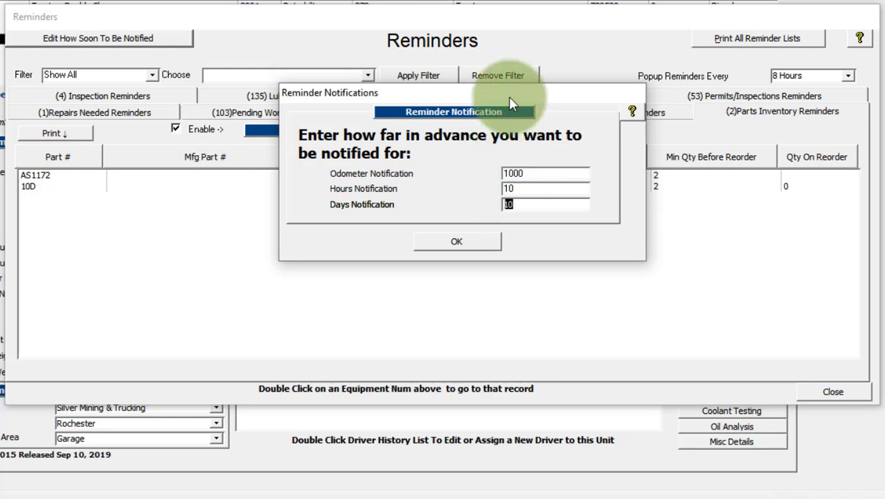
drag(510, 98, 506, 137)
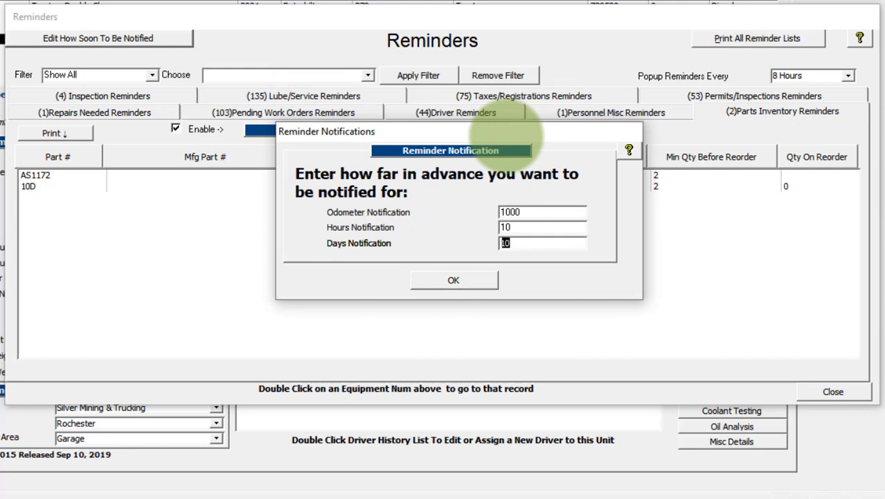
click(455, 280)
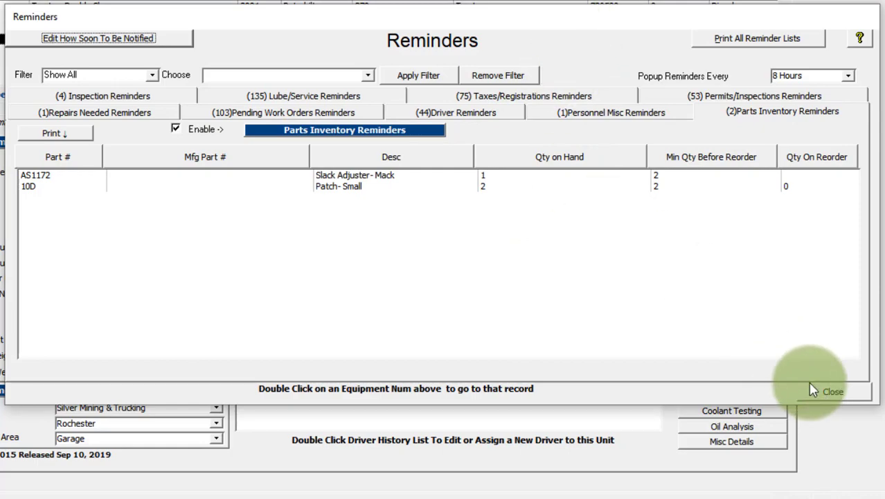
click(830, 390)
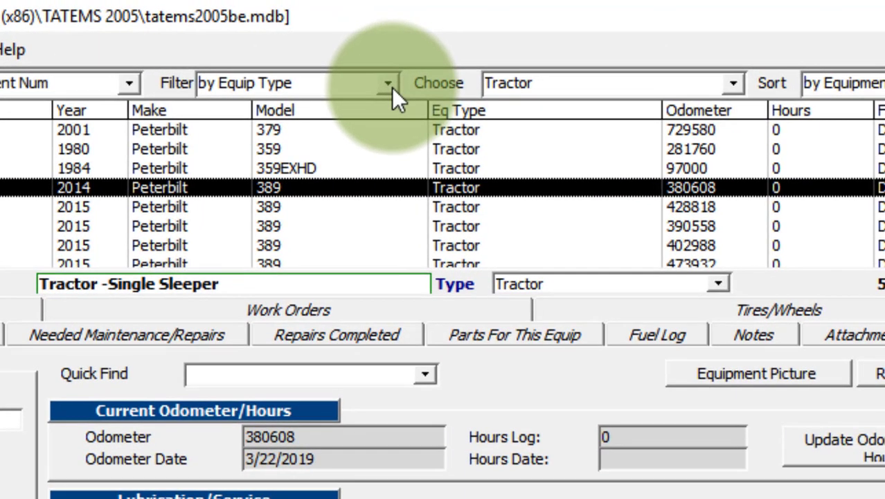
Step: Examine the equipment list's available filter options and search criteria without choosing a different one
click(387, 83)
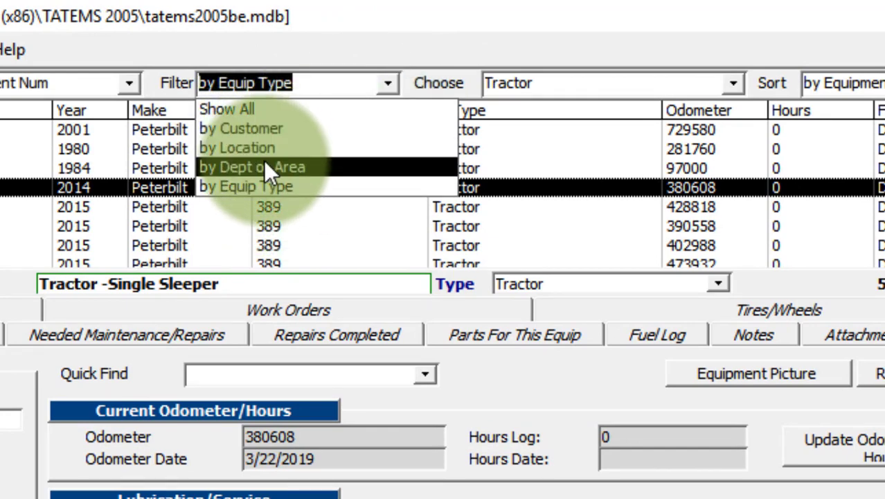
key(Escape)
click(129, 83)
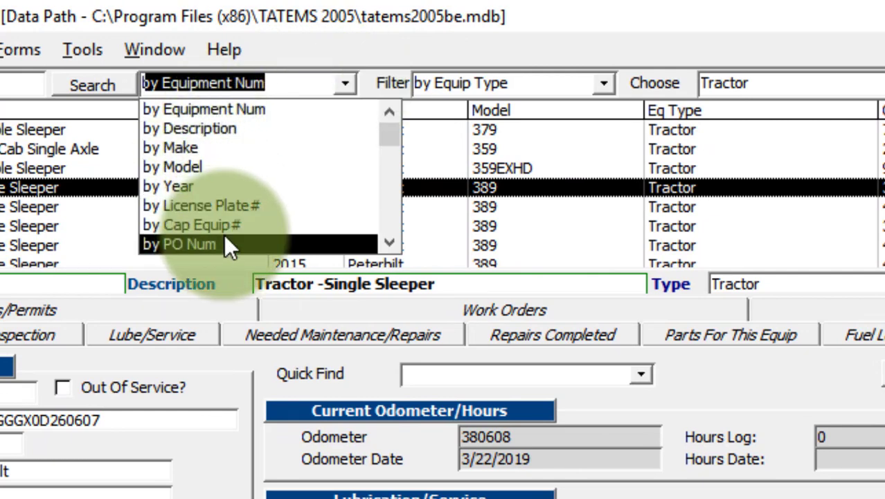
scroll(224, 234, down, 3)
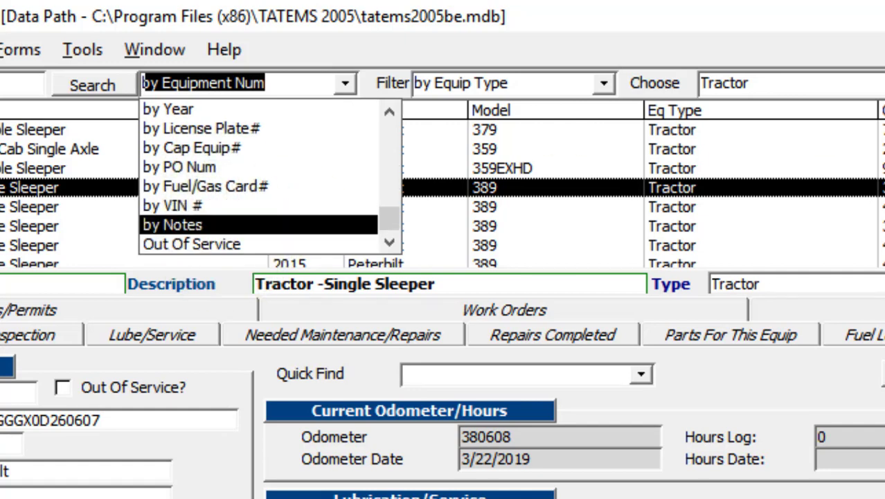
key(Escape)
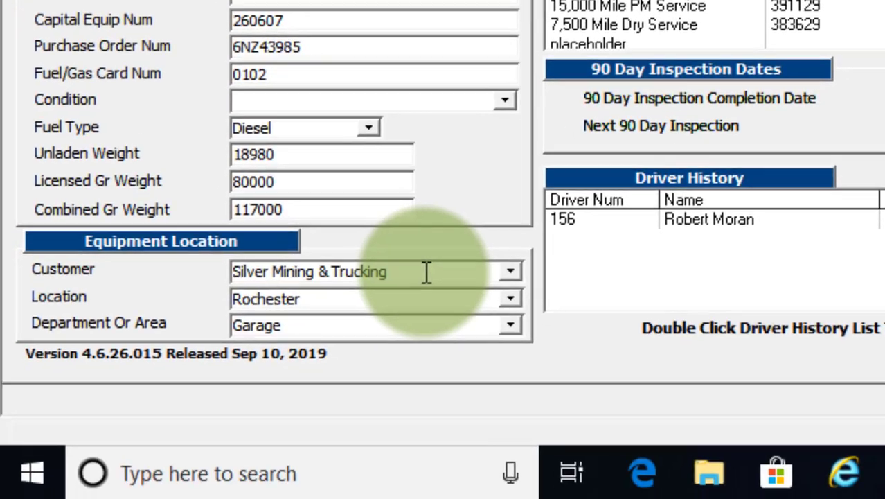
Step: Examine the customer and location assigned to the selected tractor under Equipment Location
drag(429, 273, 200, 273)
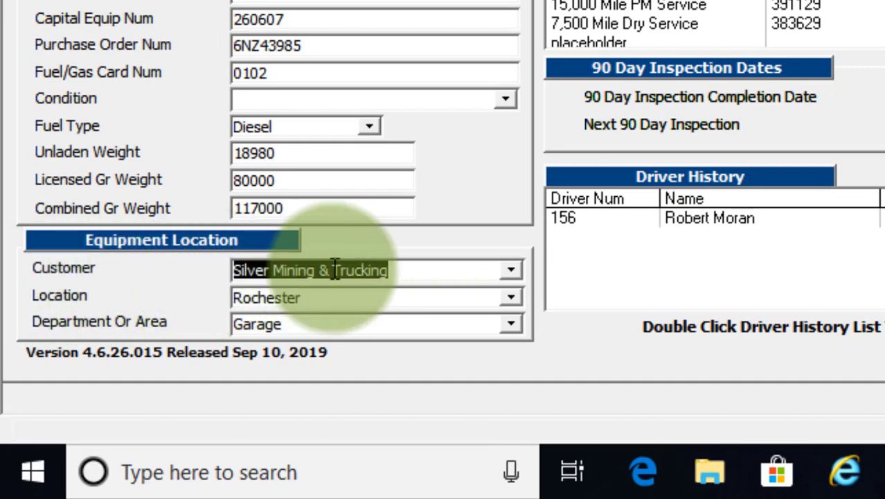
click(419, 271)
drag(419, 271, 172, 269)
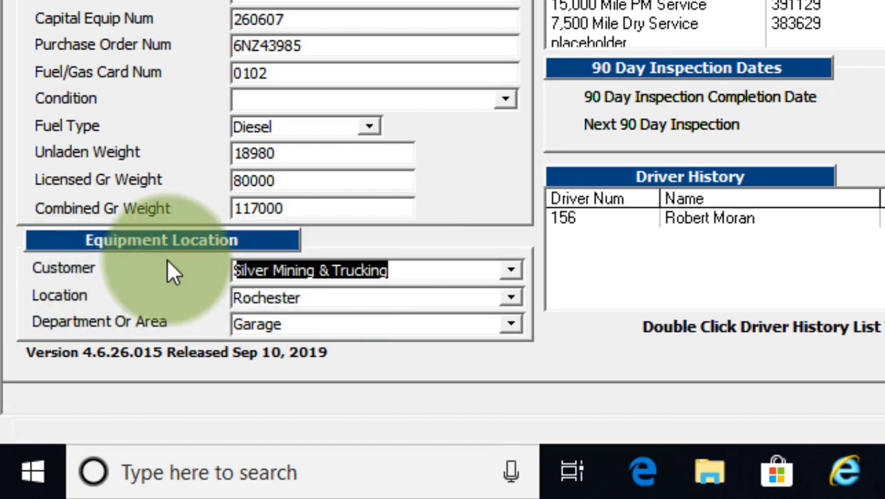
click(409, 270)
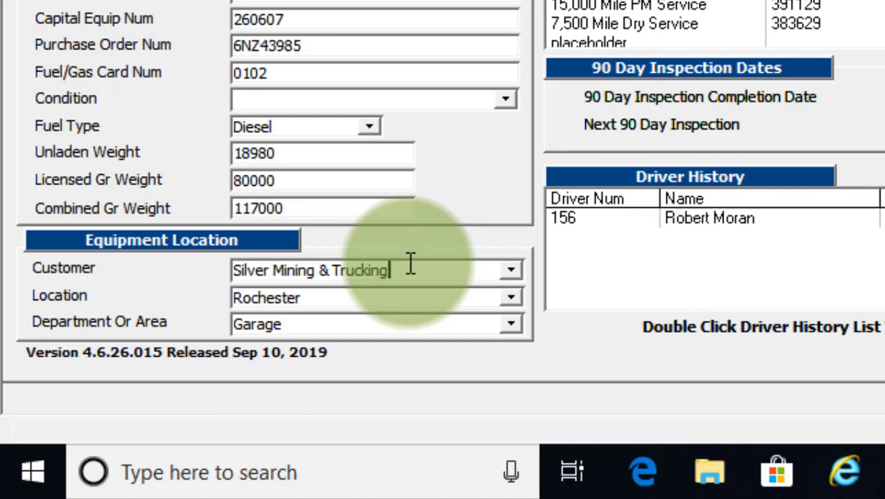
double_click(343, 296)
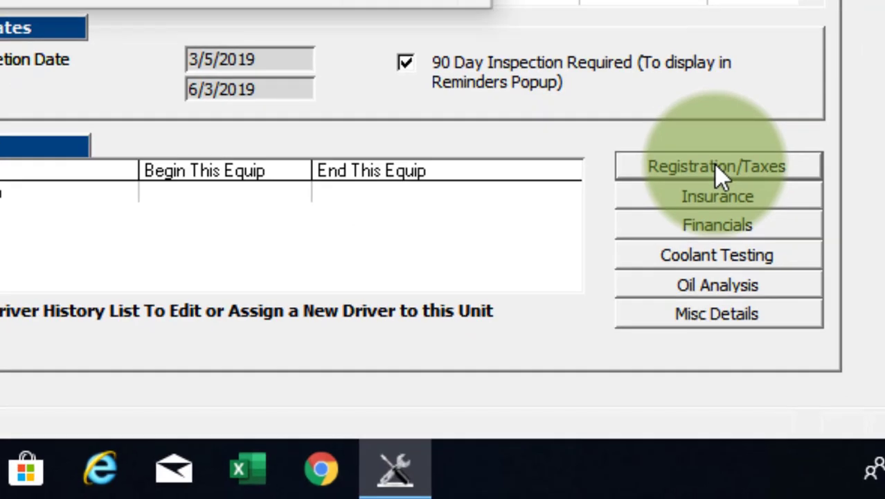
Step: View the registration/taxes, insurance and financial details of tractor S-118, closing each one after review
click(799, 330)
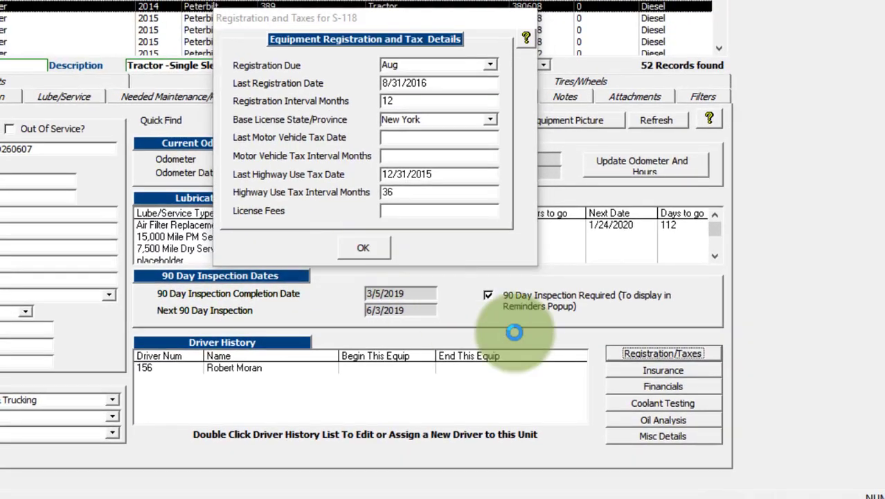
click(637, 367)
click(435, 263)
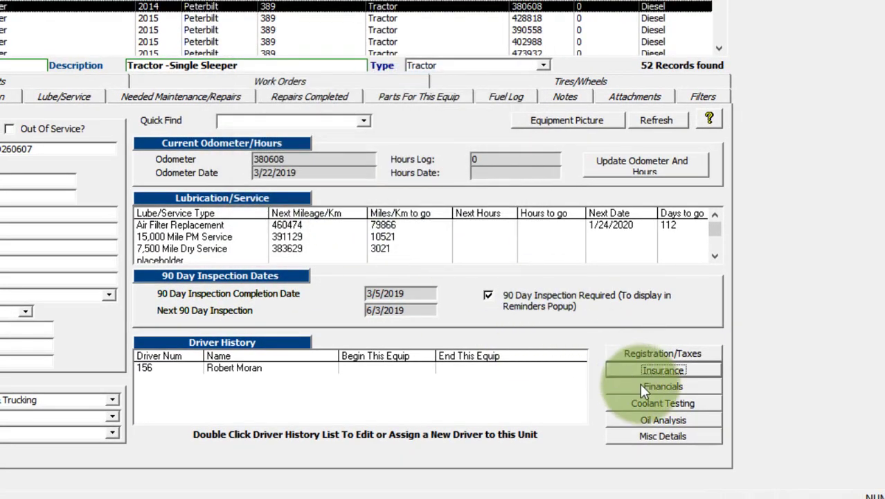
click(640, 383)
click(372, 304)
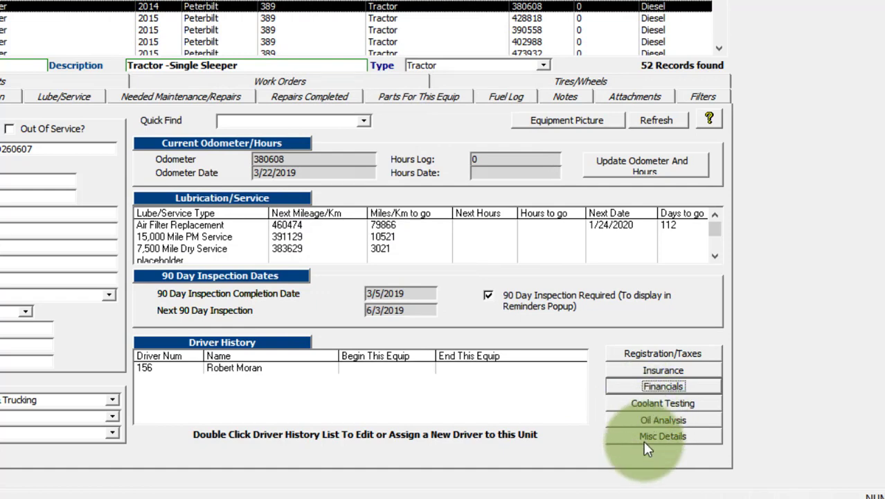
Step: View tractor S-118's miscellaneous details and its odometer and hours update form, closing each one after review
click(644, 436)
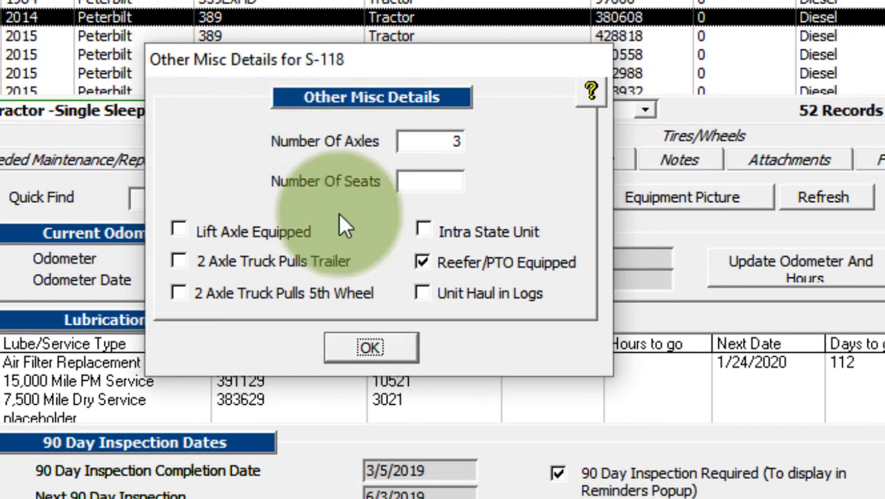
click(370, 348)
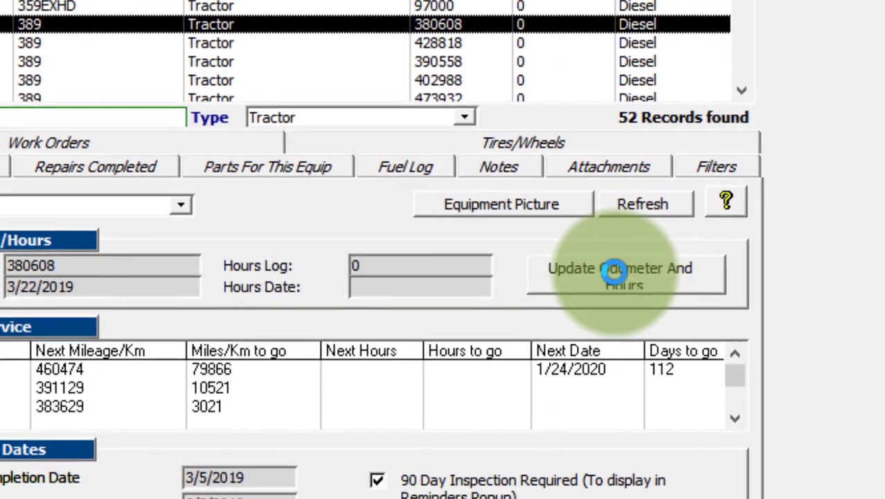
click(607, 273)
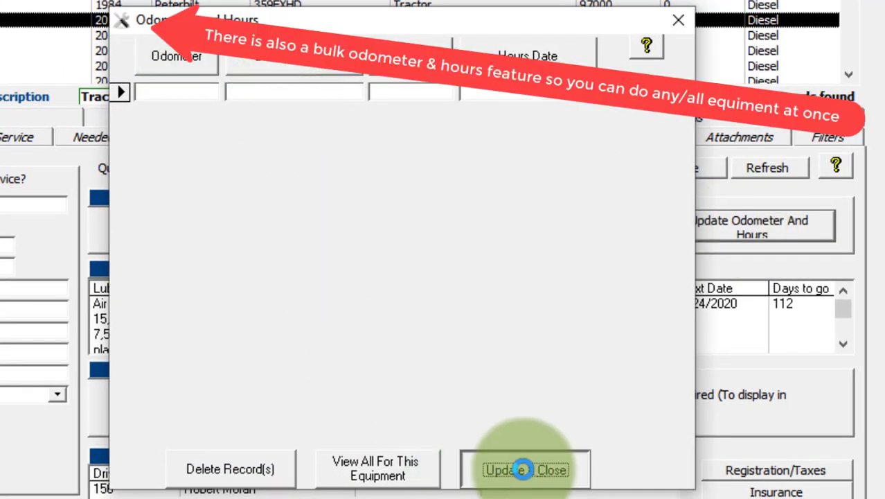
click(523, 470)
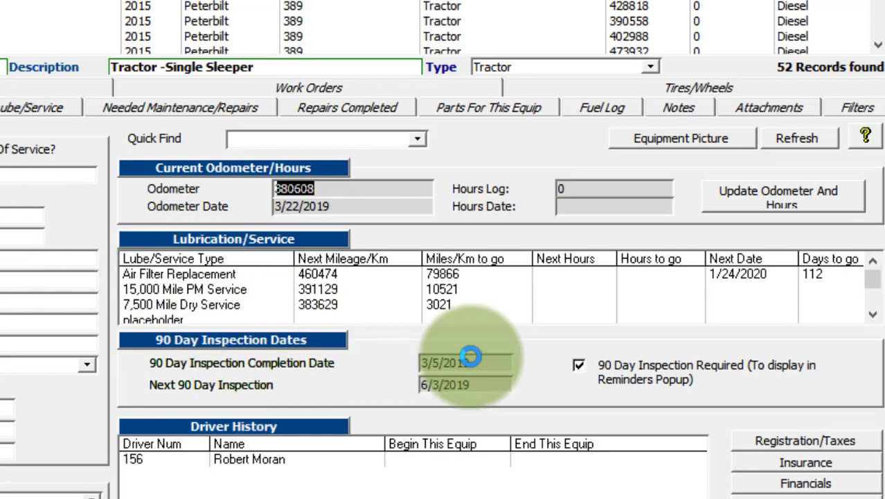
Step: Examine tractor S-118's 90-day inspection dates and the setting that shows the inspection in the reminders popup, leaving it enabled
click(465, 361)
click(466, 384)
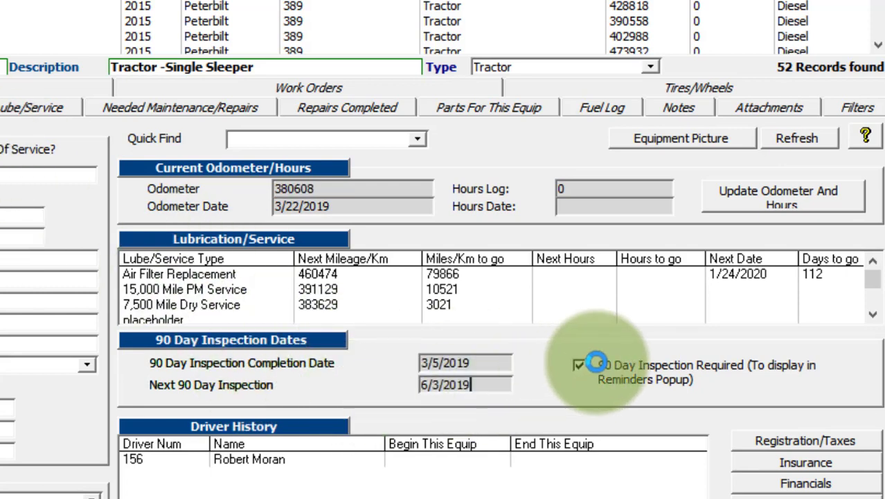
click(579, 365)
click(580, 365)
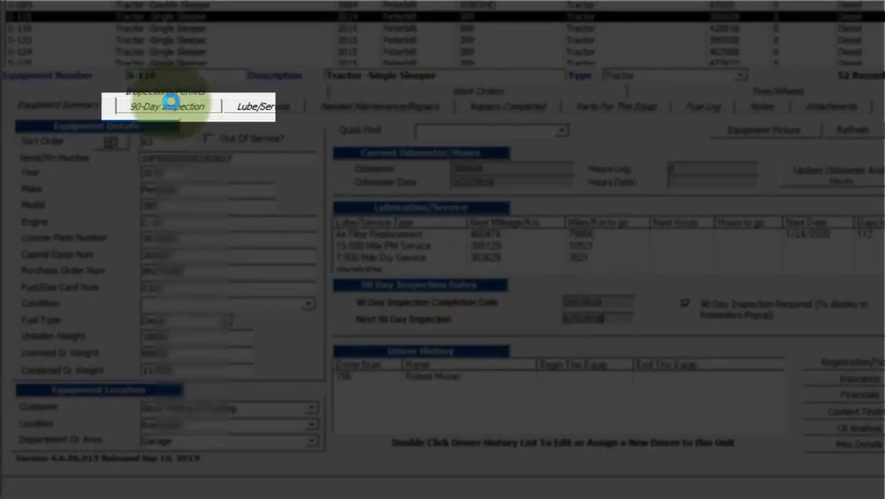
Step: Start a new 90-day inspection for tractor S-118 and mark all its maintenance and safety items OK
click(170, 104)
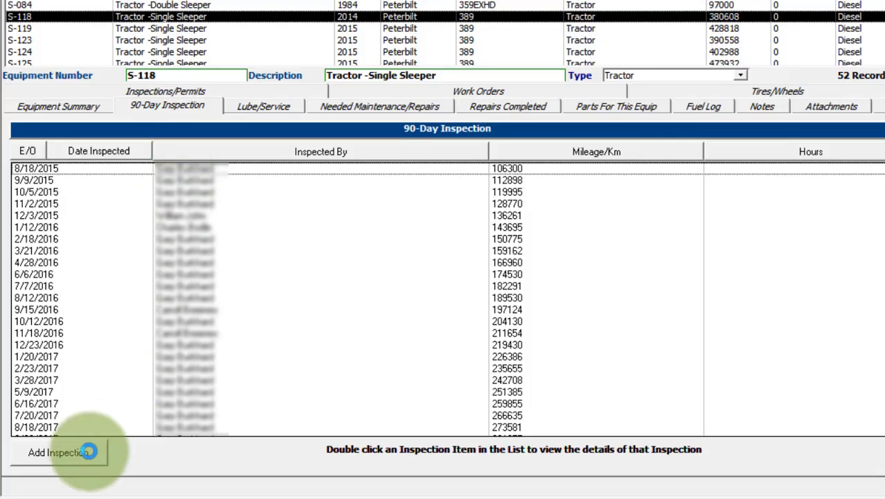
click(57, 453)
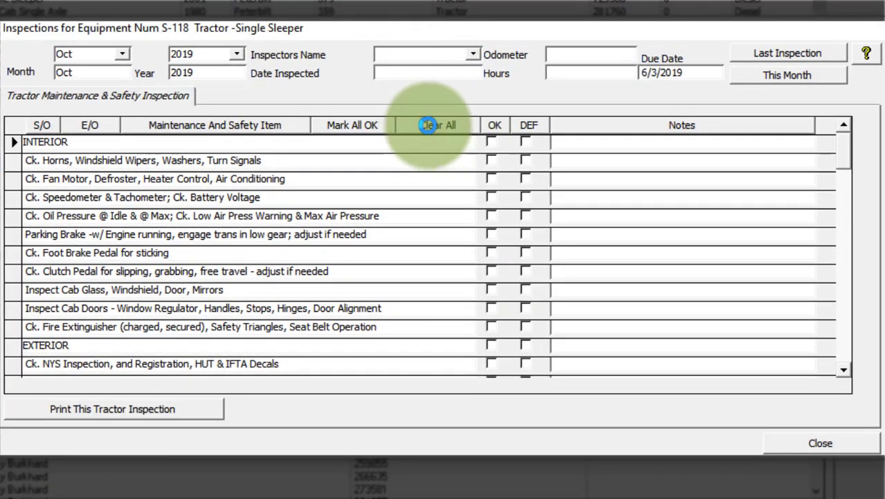
click(362, 129)
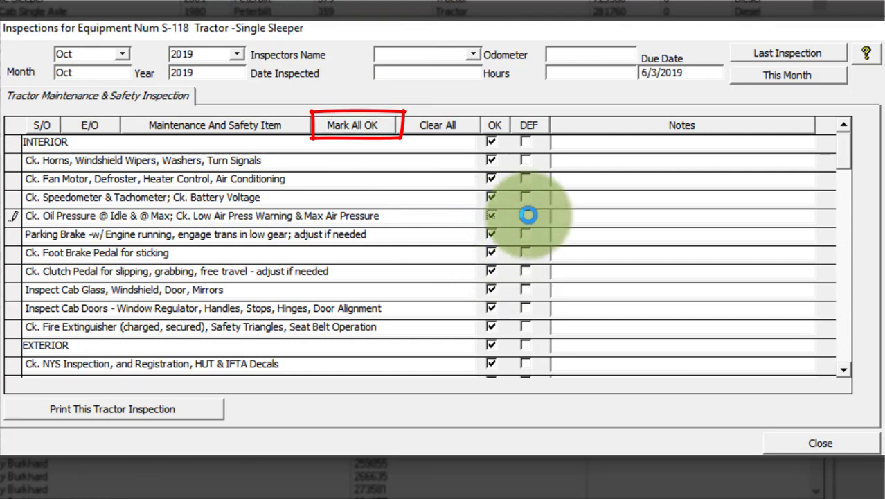
Step: Mark the oil pressure and cab doors items of the inspection as defective
click(527, 215)
click(556, 308)
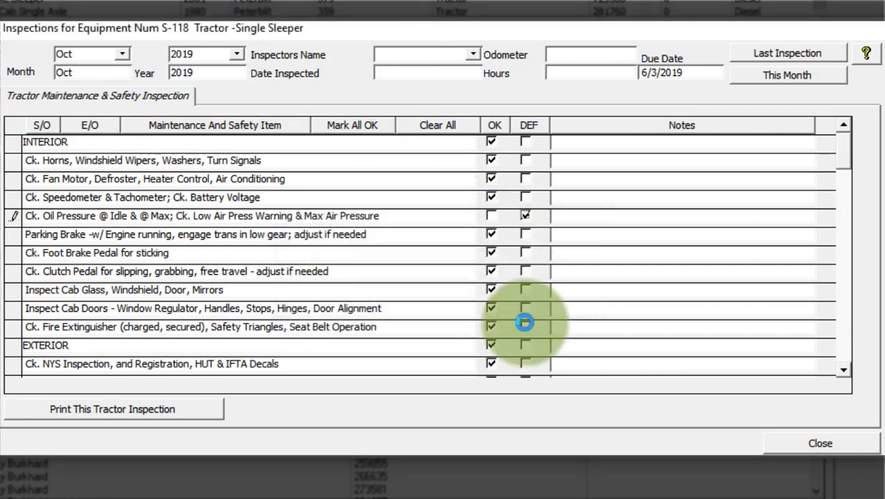
click(525, 310)
click(556, 308)
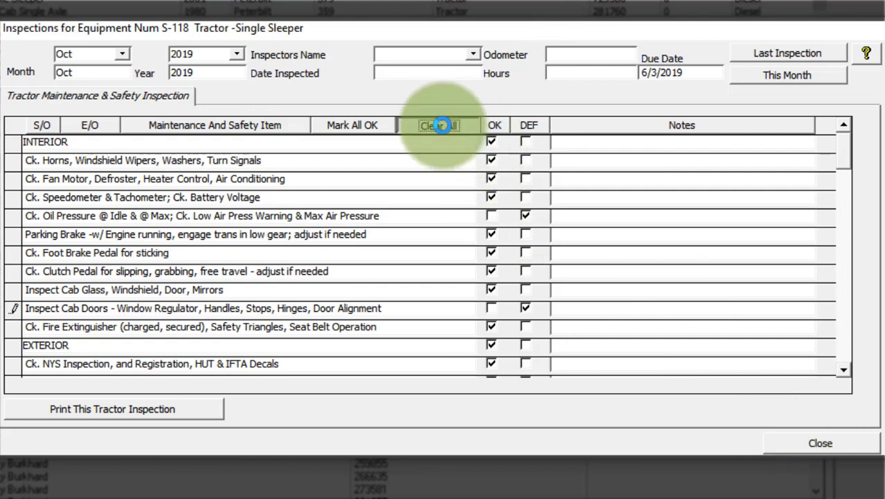
Step: Clear all marks from the tractor inspection checklist and close the inspection
click(441, 124)
click(505, 316)
click(820, 442)
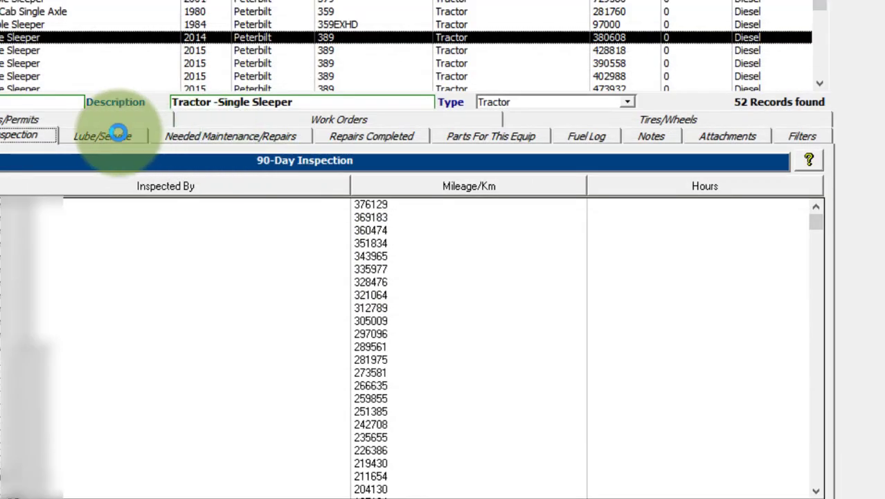
Step: View tractor S-118's lube/service records and the available service types with their intervals, keeping 7,500 Mile Dry Service
click(116, 134)
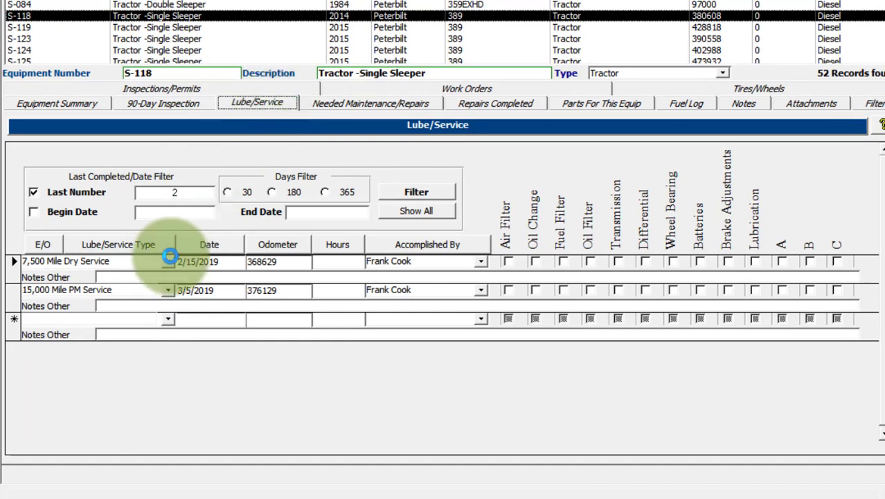
drag(23, 261, 165, 257)
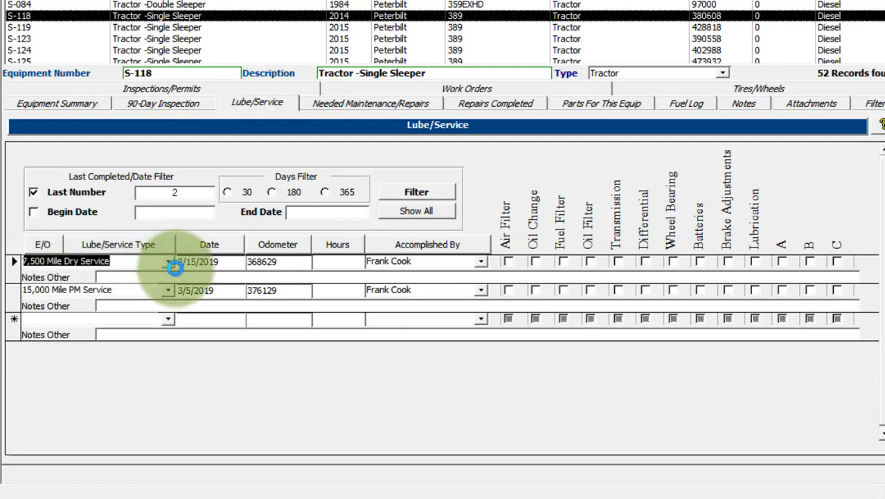
click(169, 261)
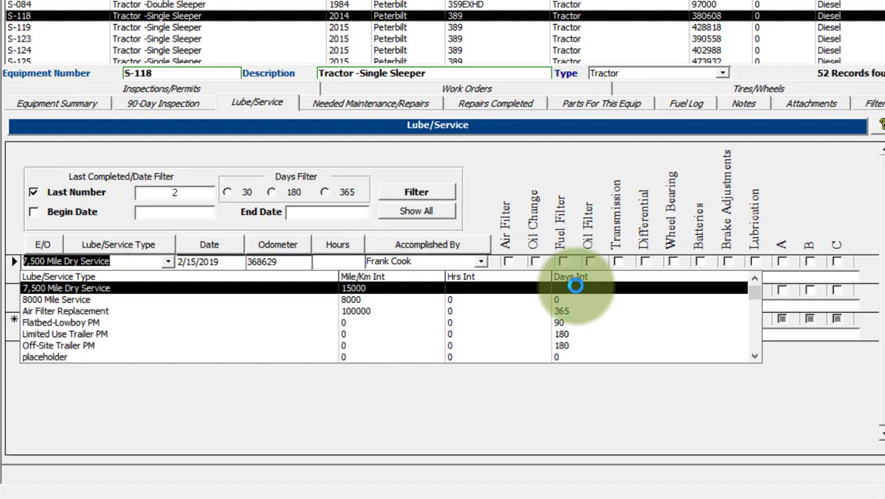
click(576, 284)
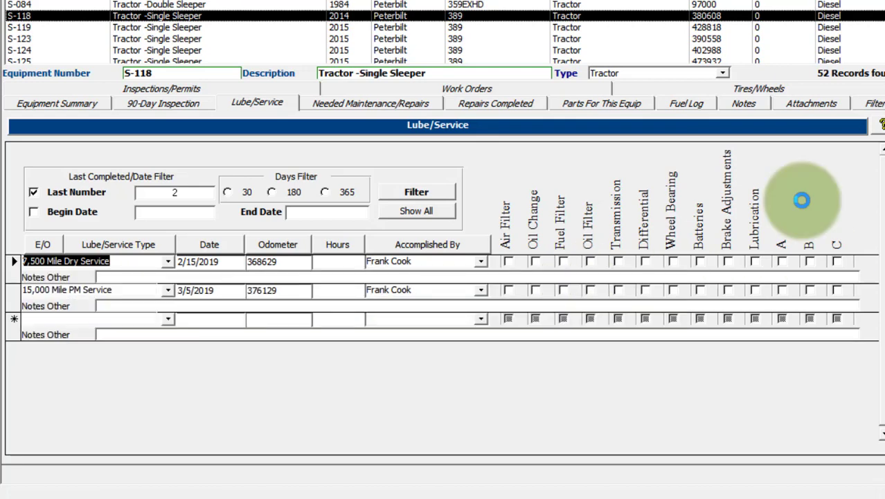
Step: View the needed maintenance/repairs, completed repairs and parts records of tractor S-118
click(351, 103)
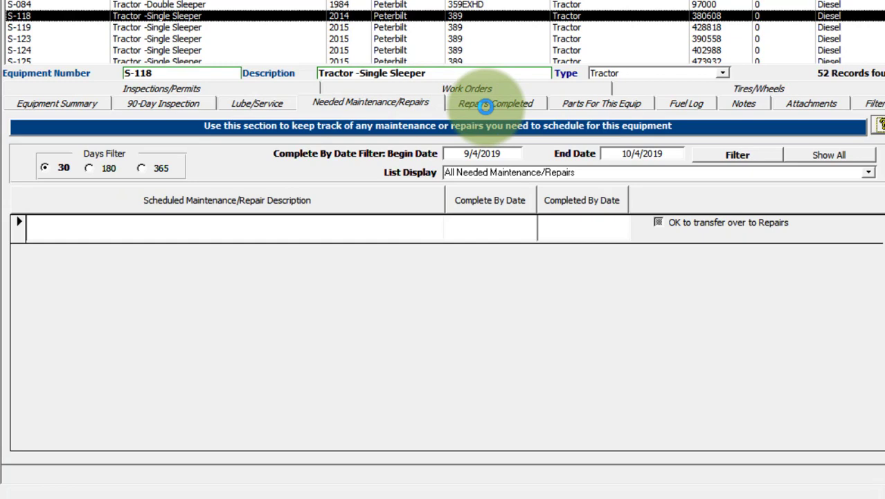
click(485, 105)
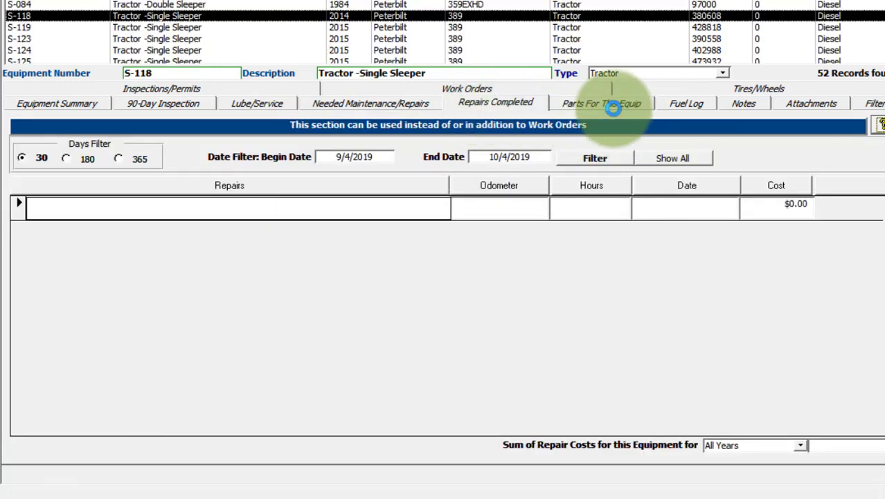
click(604, 104)
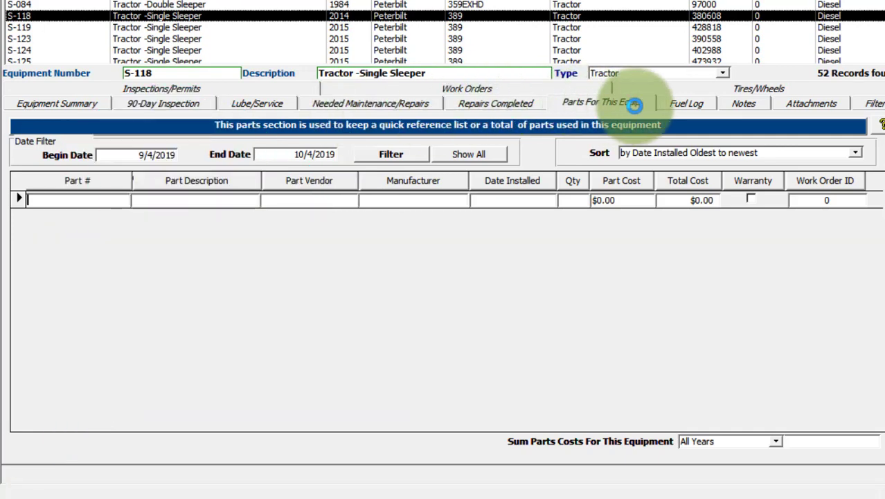
Step: View tractor S-118's fuel log and the states available for a fuel entry without choosing one
click(696, 103)
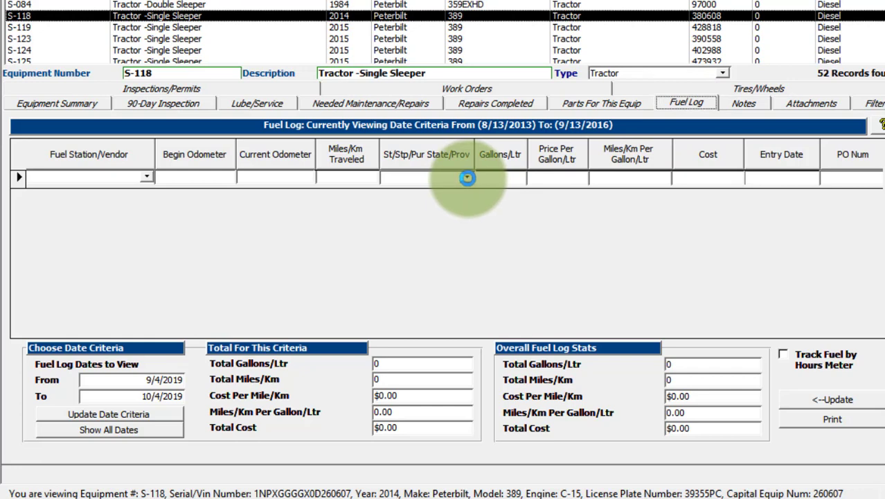
click(468, 178)
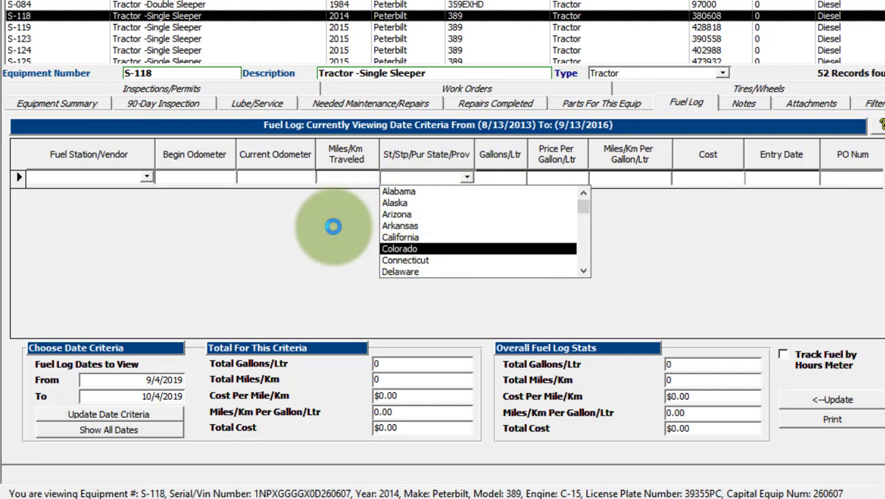
click(316, 251)
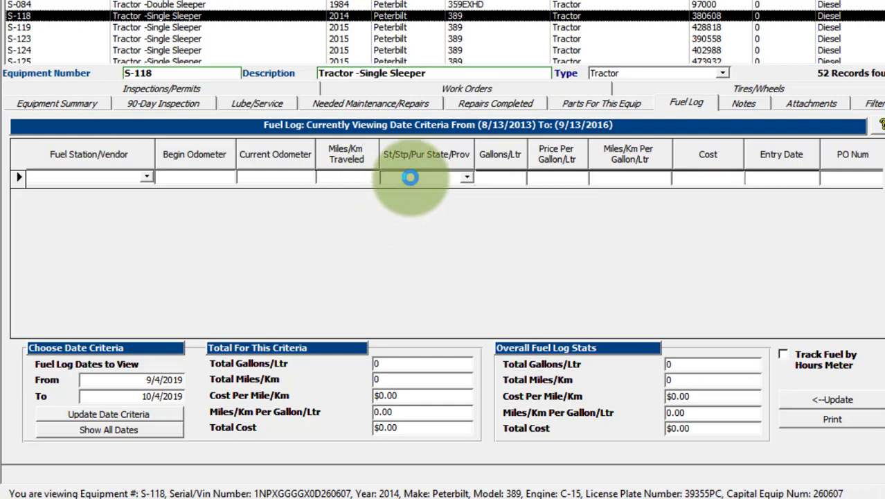
Step: Examine the fuel log's state/province mileage form for begin and end odometer readings, then close it without entries
click(410, 178)
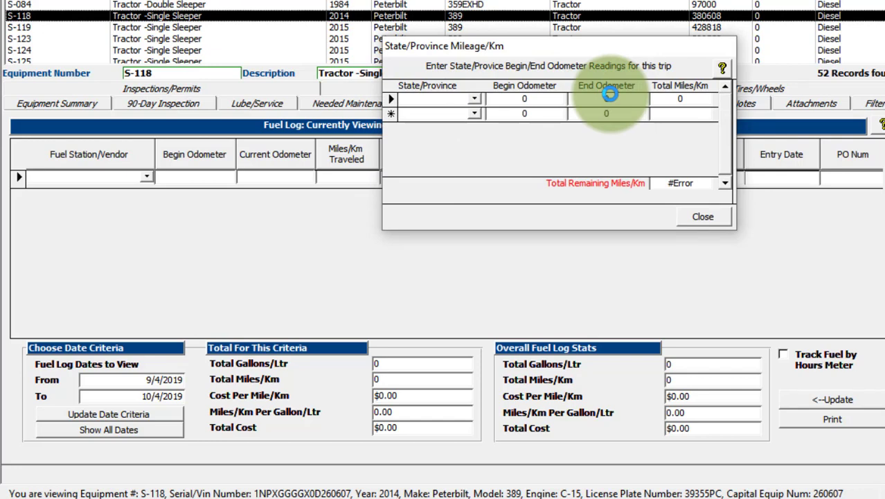
click(438, 99)
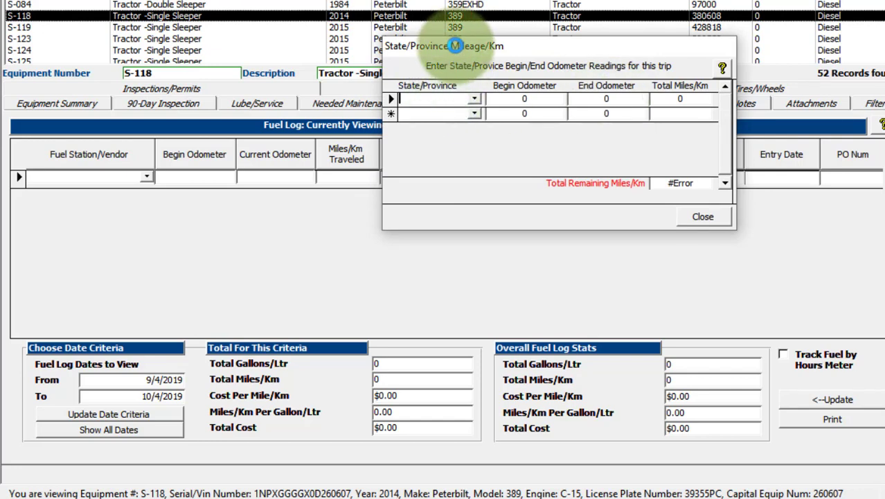
drag(455, 45, 422, 68)
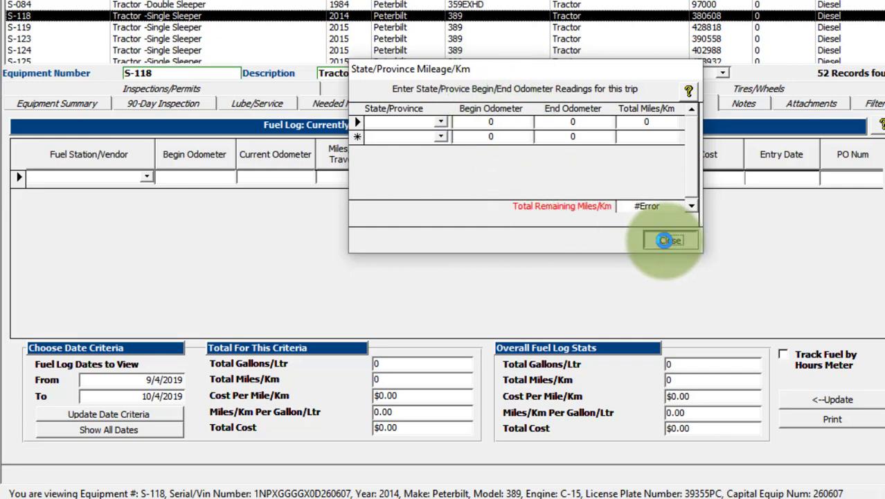
click(667, 240)
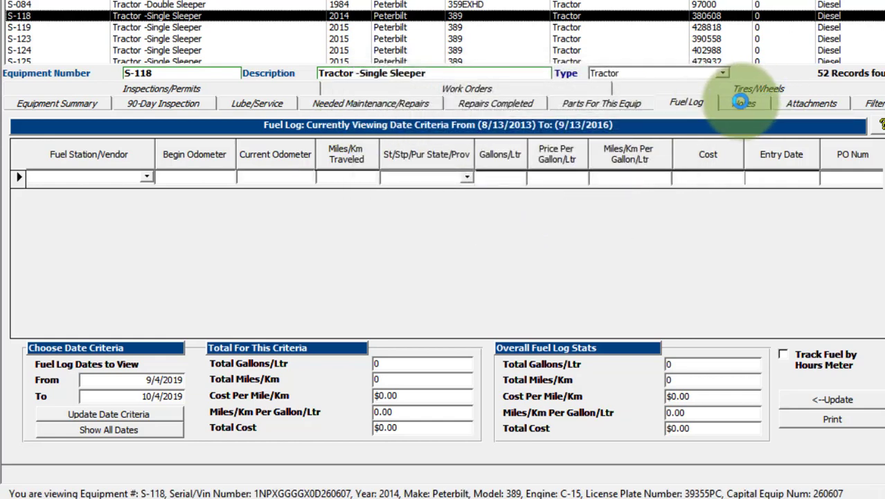
Step: Add three notes to tractor S-118 with the texts "d", "dfd" and "df"
click(743, 103)
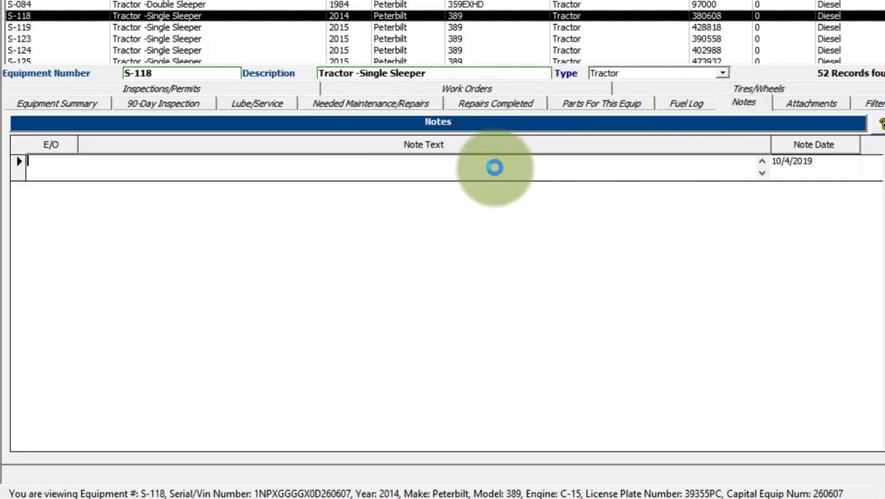
text(d)
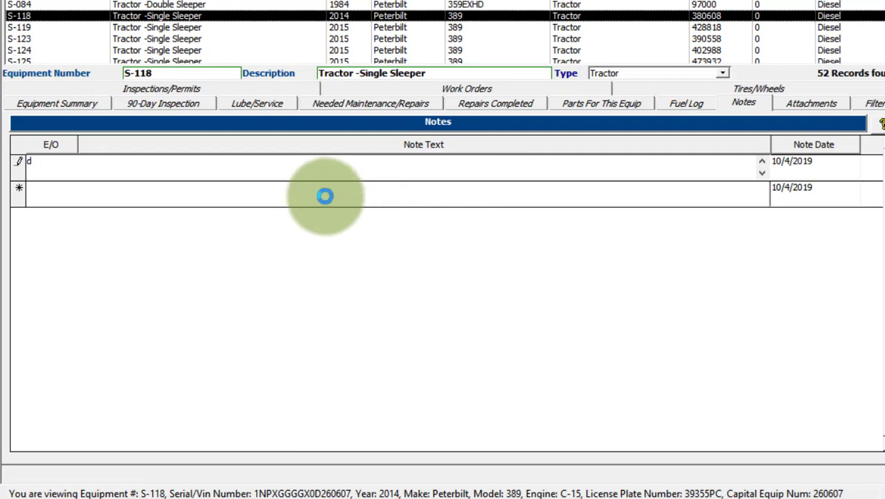
click(325, 192)
text(dfd)
click(309, 220)
text(df)
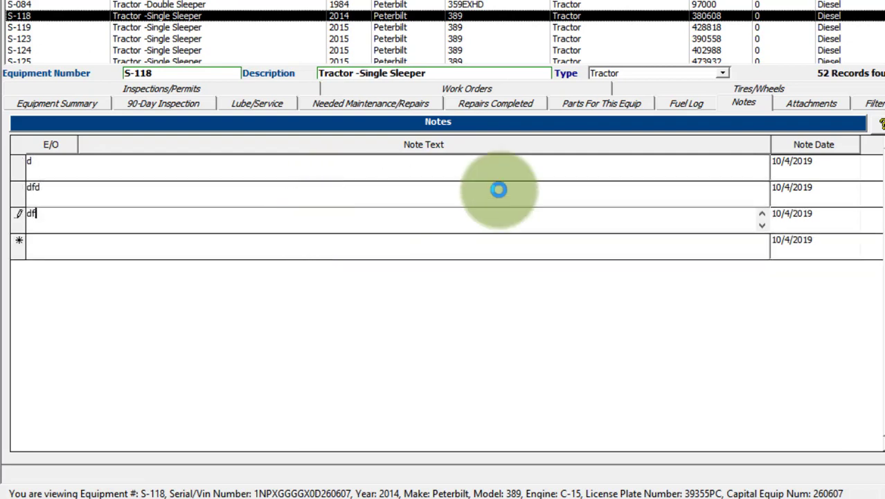
Step: View tractor S-118's attachments and filter records, examining the primary and secondary lube oil filter part numbers
click(807, 102)
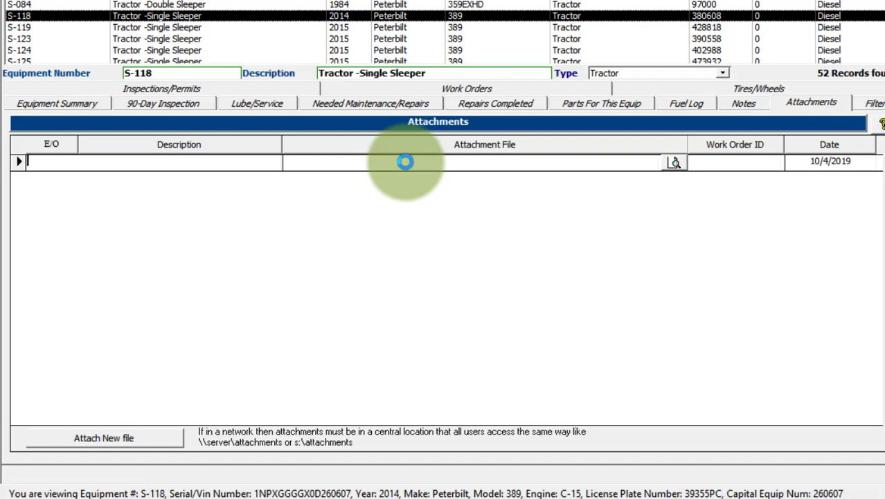
click(872, 102)
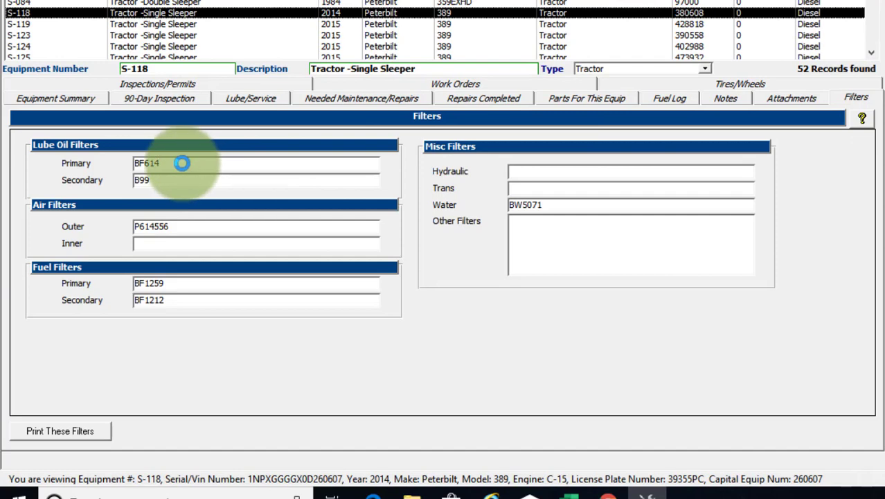
click(150, 170)
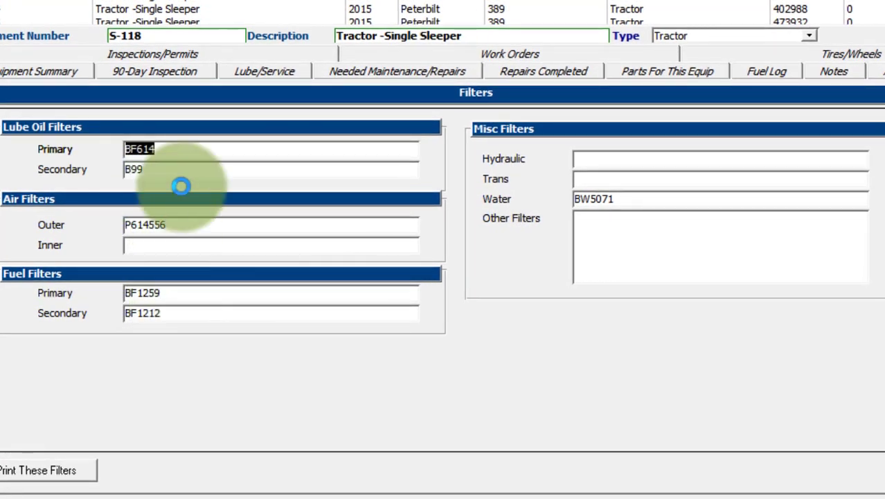
click(145, 170)
drag(145, 169, 125, 166)
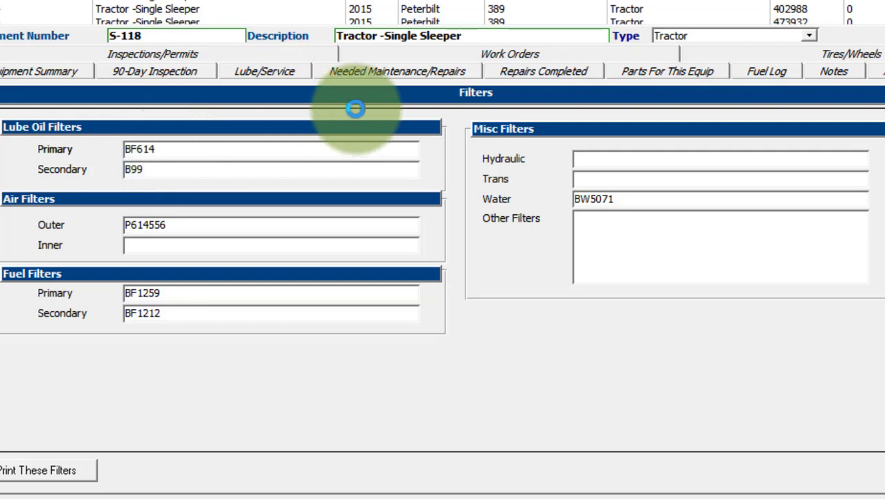
Step: Examine the tires and wheels installed on tractor S-118, including the tire size field
click(794, 54)
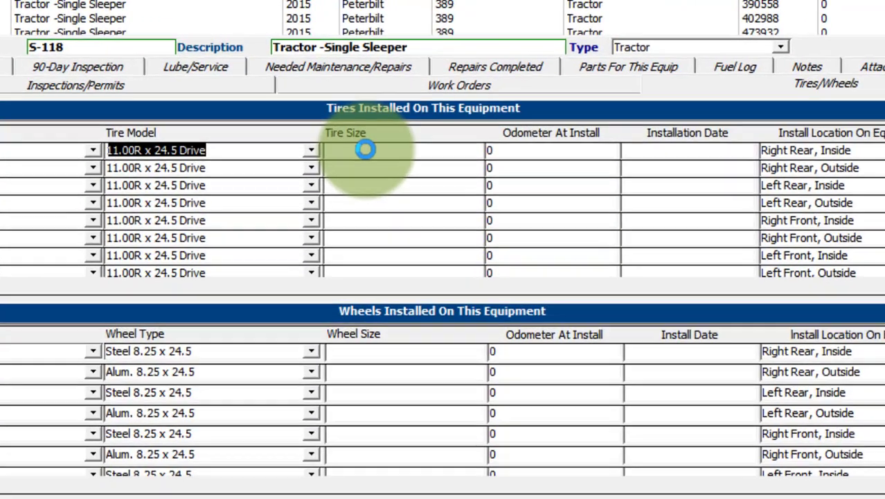
click(383, 117)
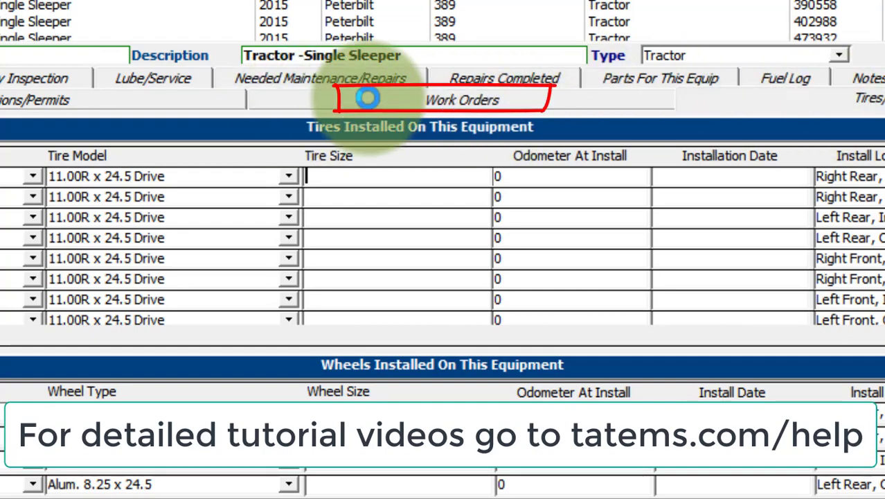
Step: Open work order 7491 from tractor S-118's work orders and examine its serviced-by field, short descriptions and detailed description
click(368, 99)
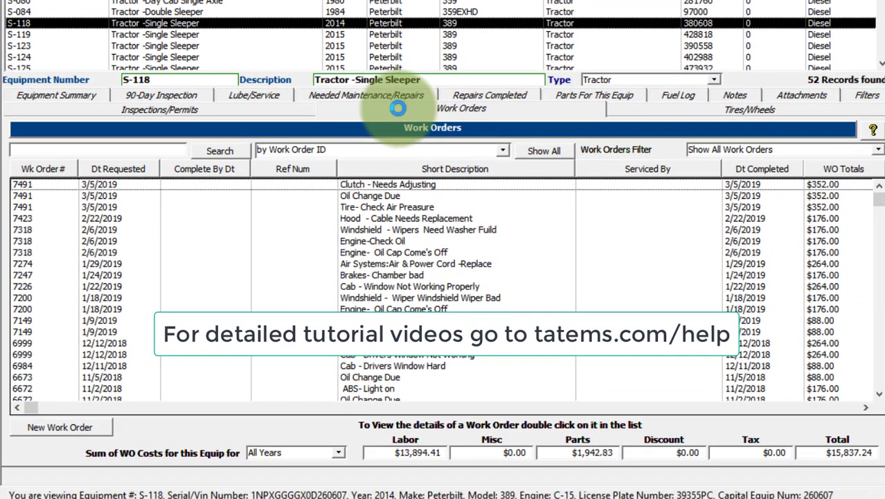
double_click(397, 182)
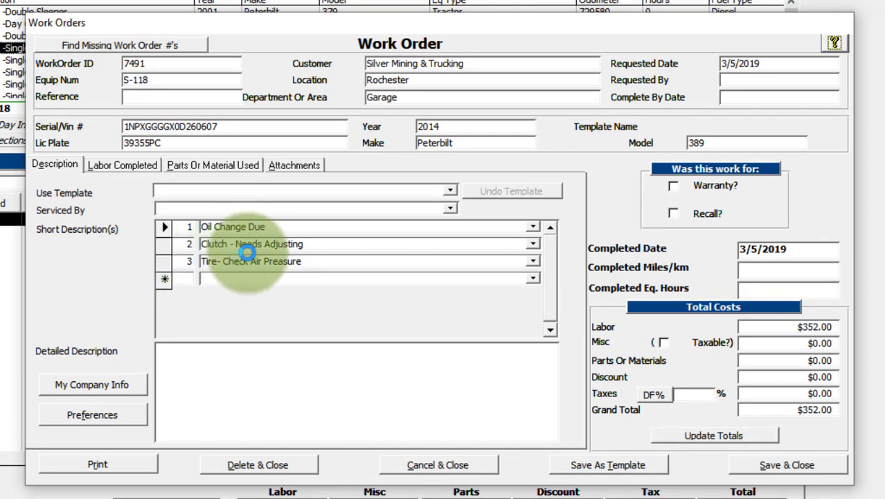
click(210, 378)
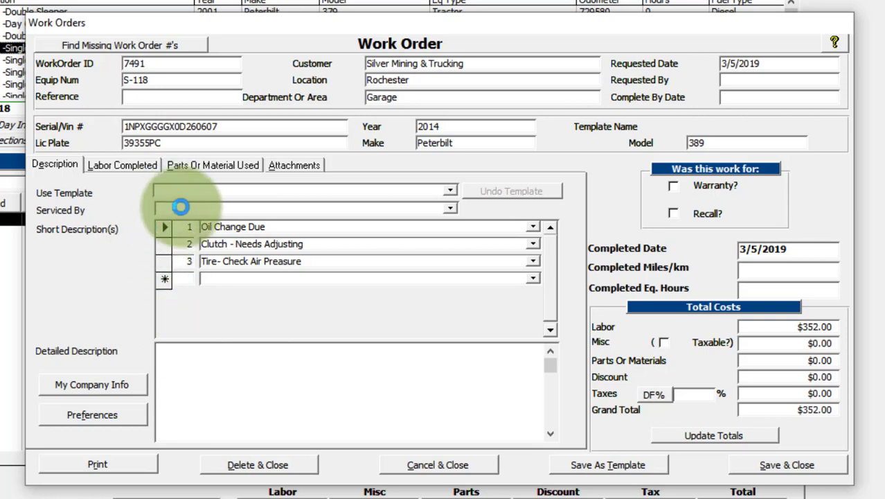
click(206, 209)
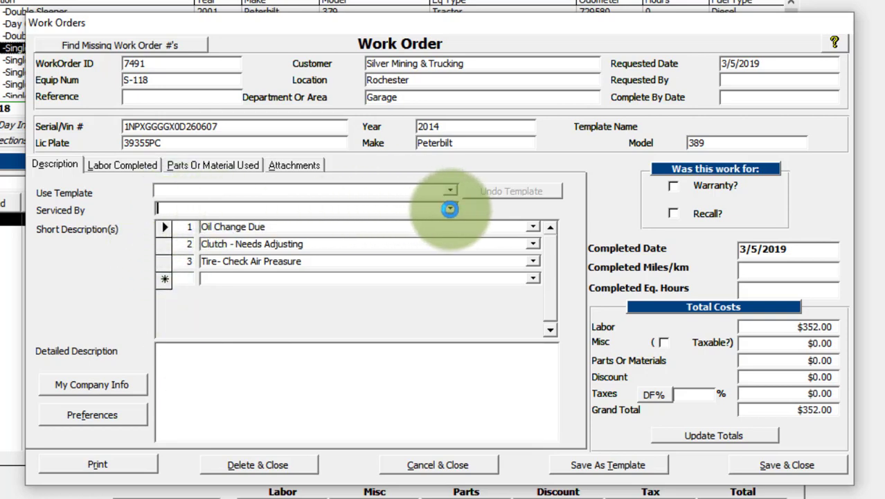
click(450, 207)
click(449, 207)
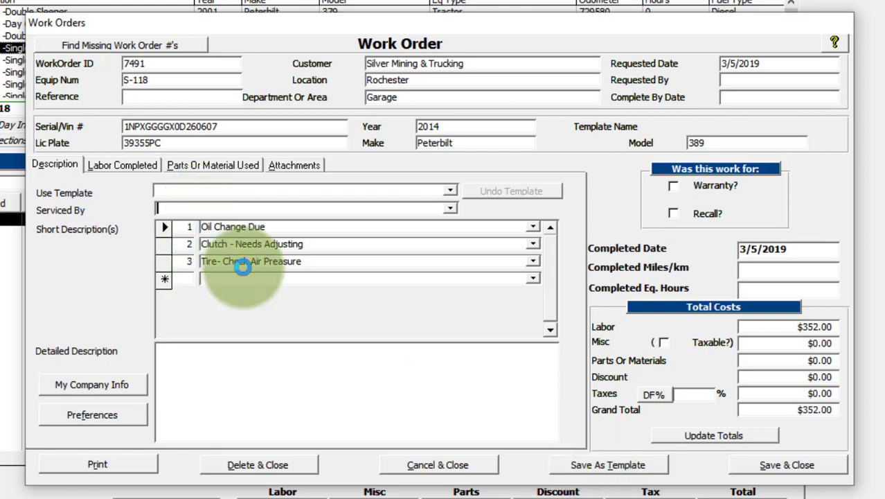
Step: Review work order 7491's completed labor, parts or material used and attachments, and save and close it
click(125, 165)
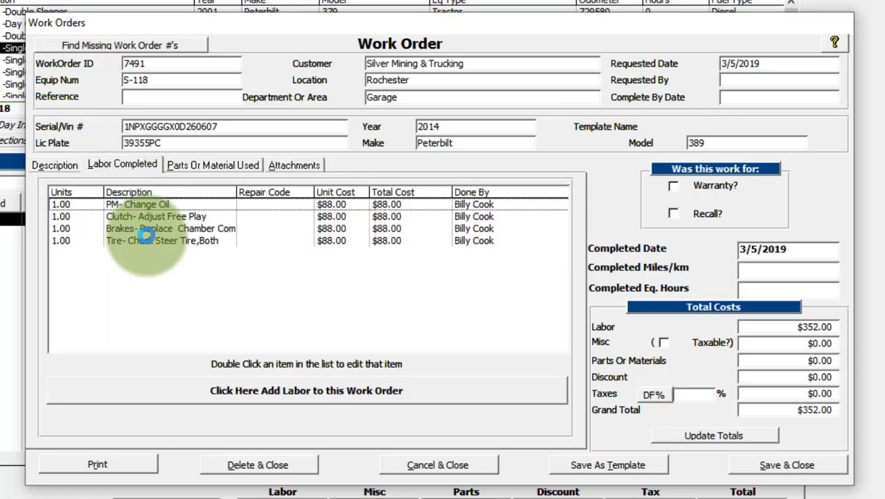
click(217, 163)
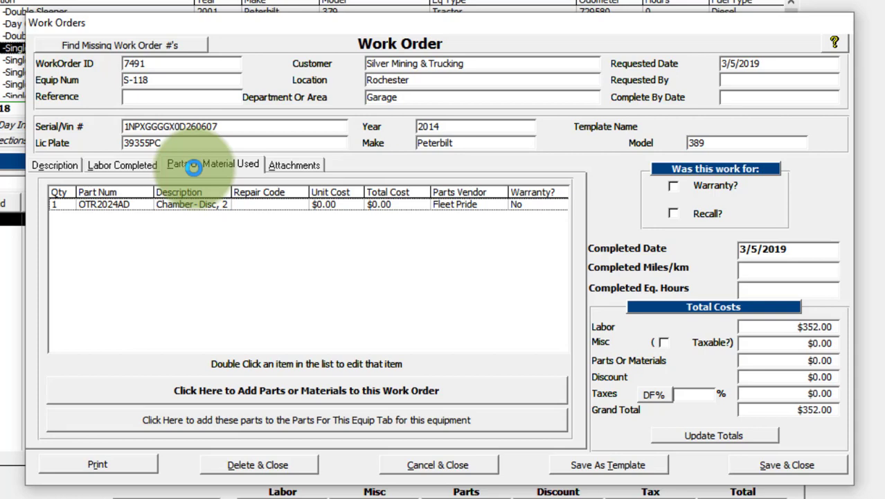
click(193, 166)
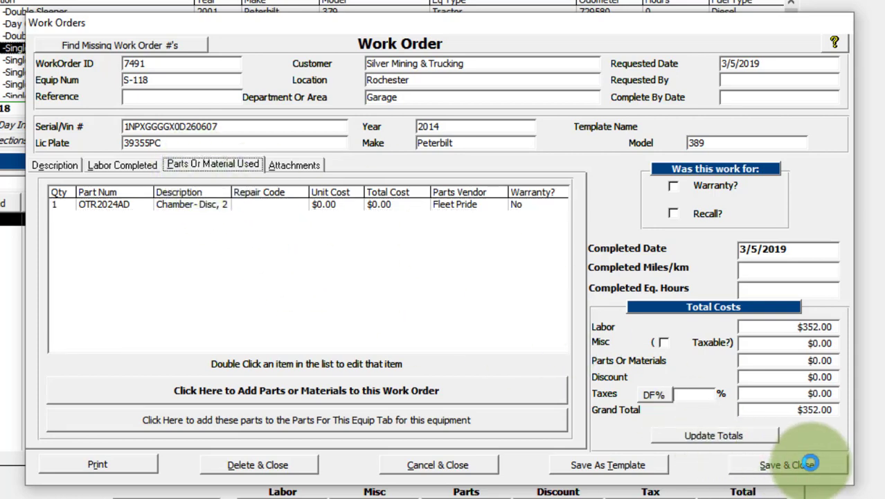
click(295, 165)
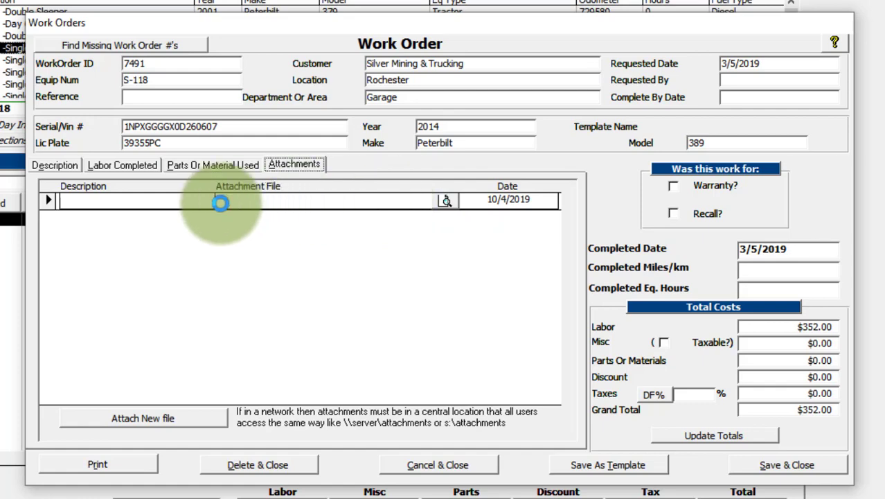
click(782, 470)
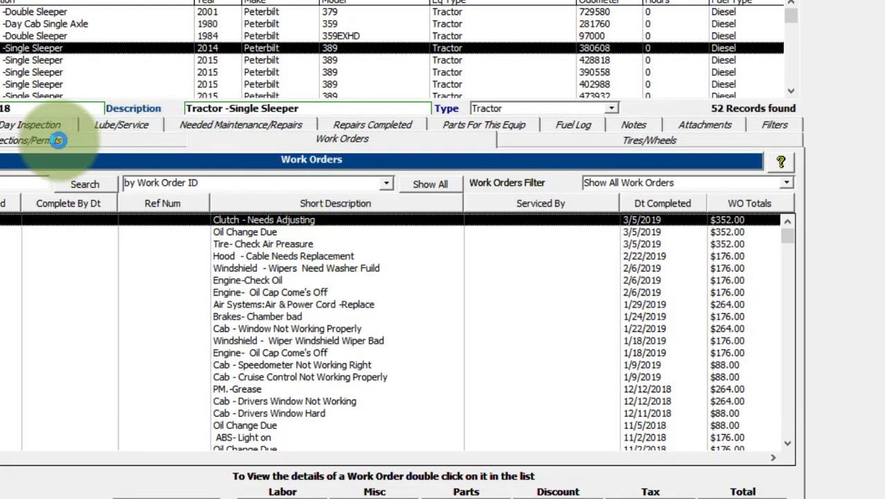
Step: Examine tractor S-118's inspections and permits, including the annual state inspection interval and next due date
click(57, 141)
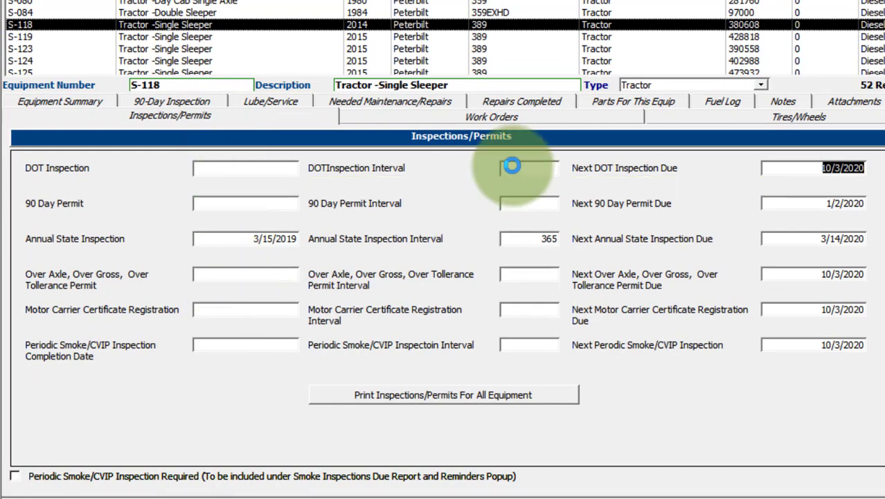
click(530, 231)
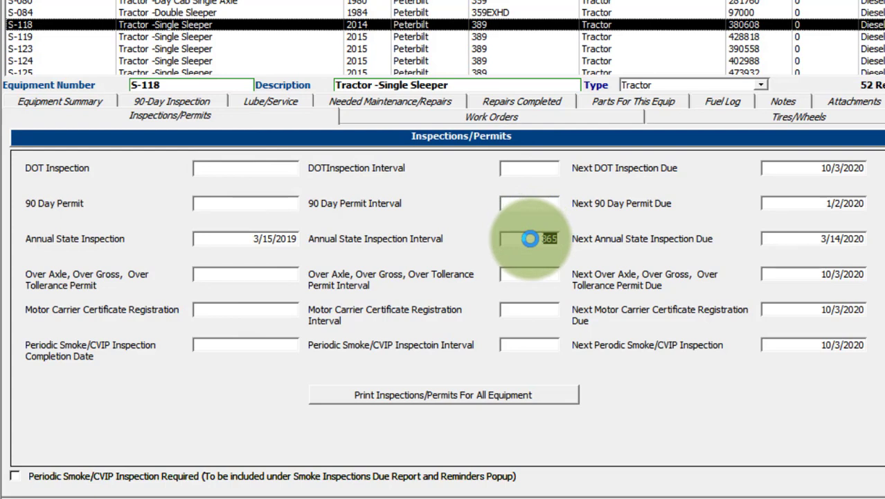
click(852, 239)
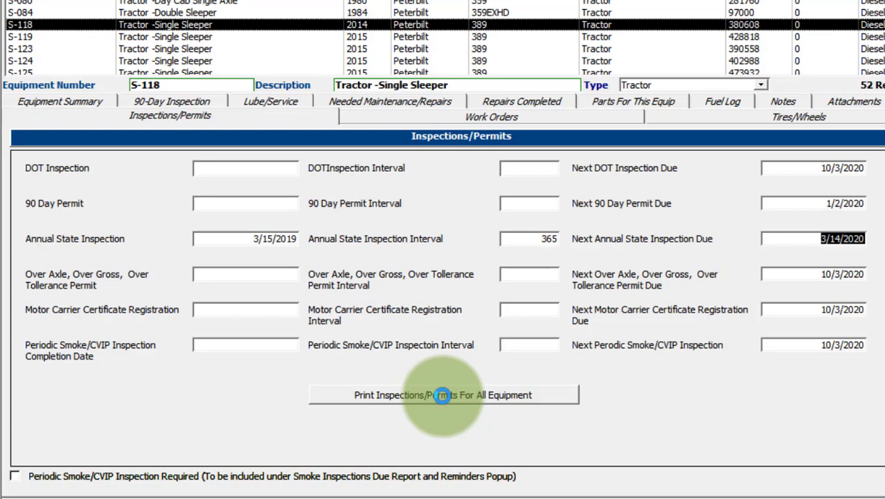
Step: Preview the Inspections/Permits Report for all equipment and return to tractor S-118's equipment summary
click(442, 395)
click(590, 185)
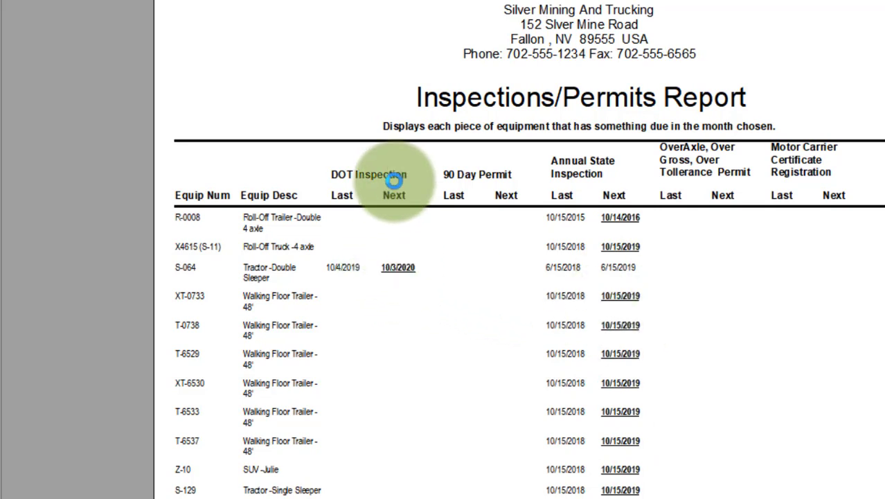
scroll(530, 316, down, 3)
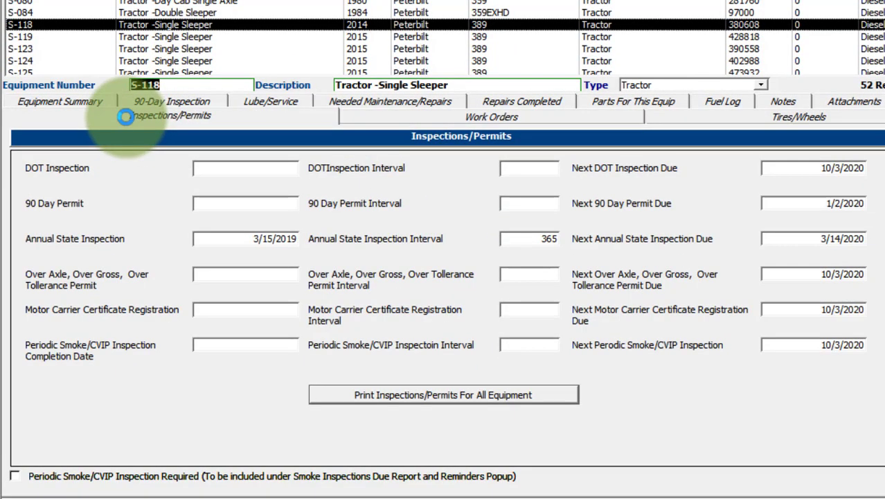
click(61, 102)
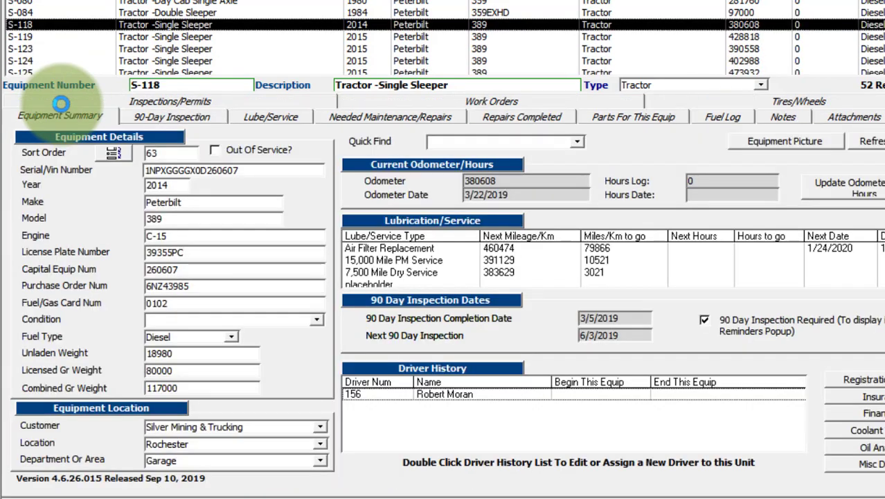
Step: Open the parts inventory, examine where and when parts 02-02904 and 02513001 were installed, and close it
click(69, 0)
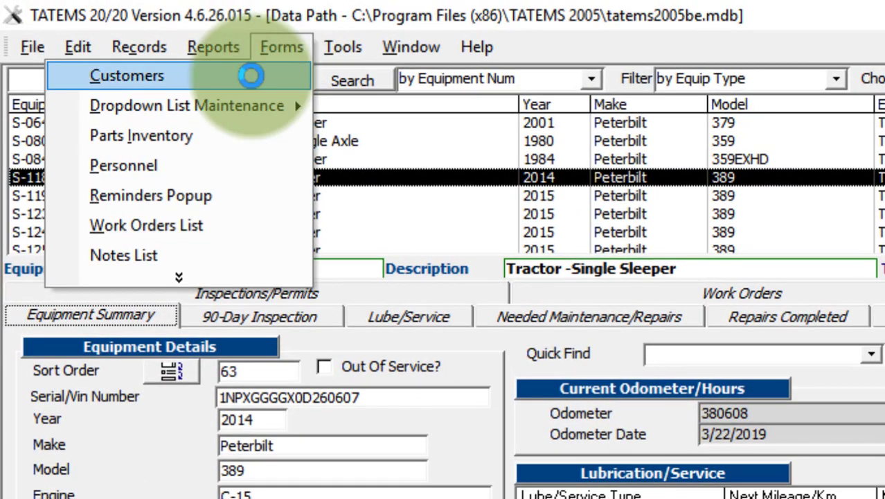
mouse_move(220, 101)
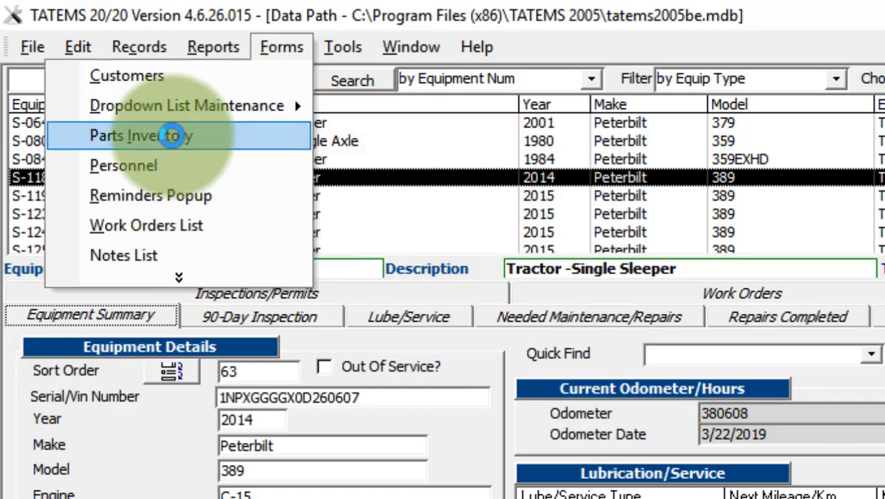
click(187, 135)
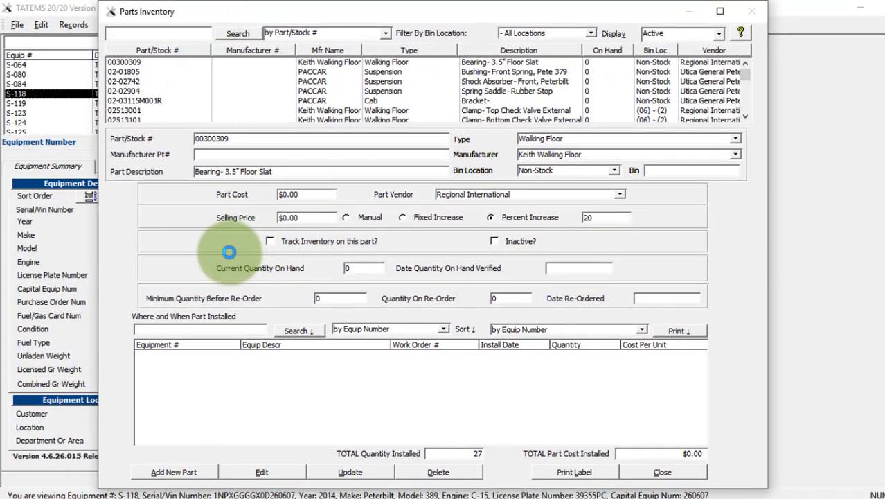
click(303, 91)
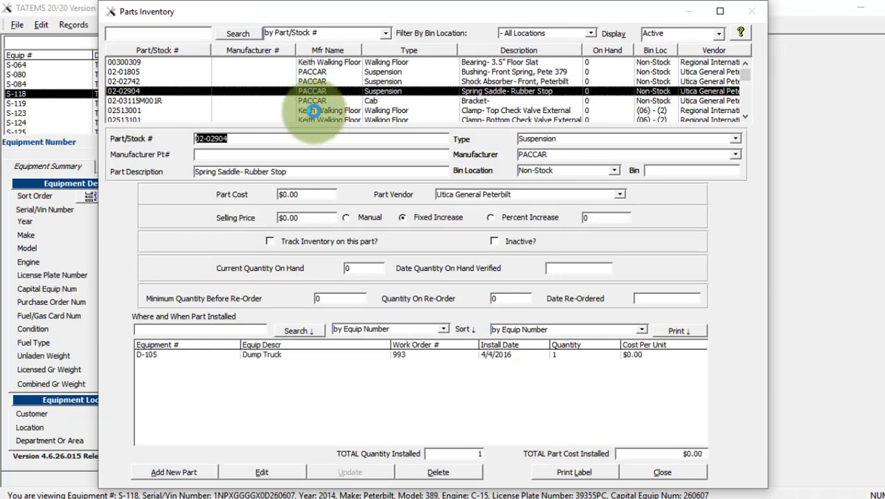
click(312, 110)
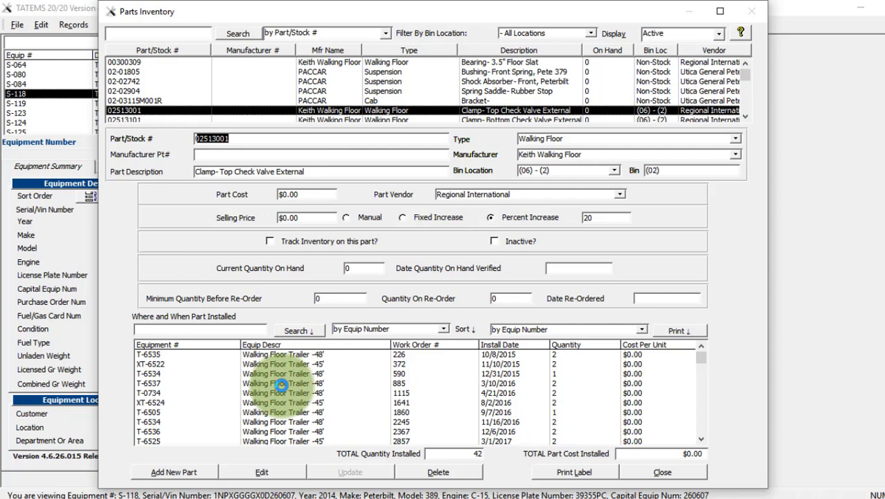
scroll(281, 385, down, 1)
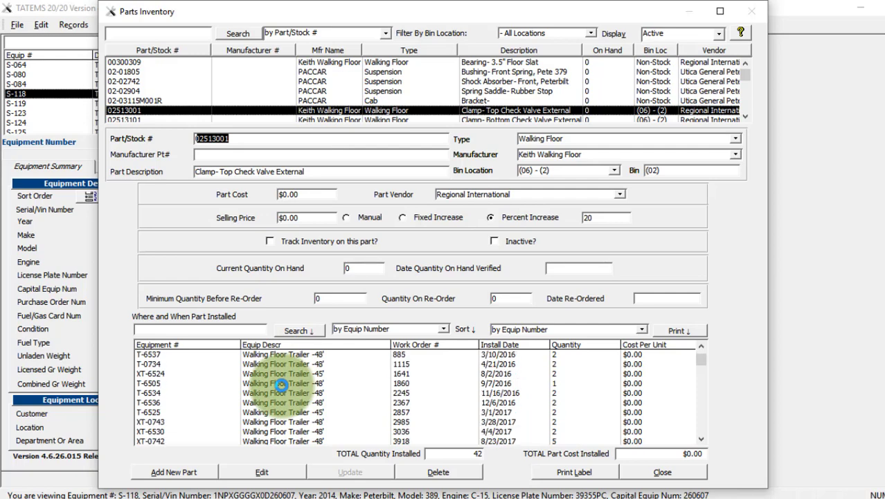
scroll(281, 385, up, 1)
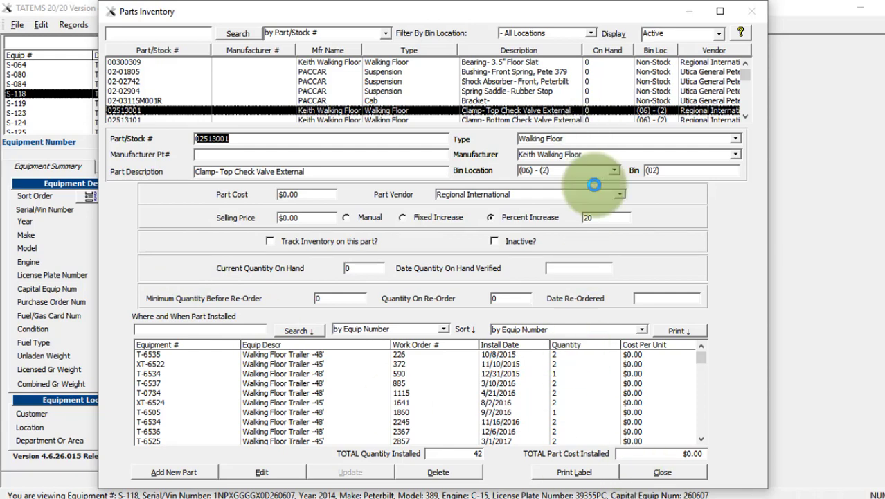
click(662, 471)
Step: Examine the second listed personnel record's summary, address and emergency details, licenses and attachments, and close the personnel form
click(149, 24)
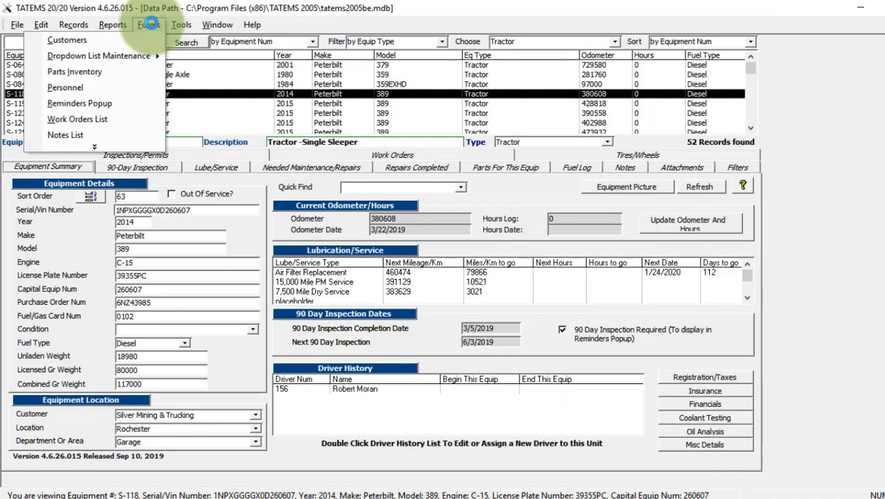
click(70, 88)
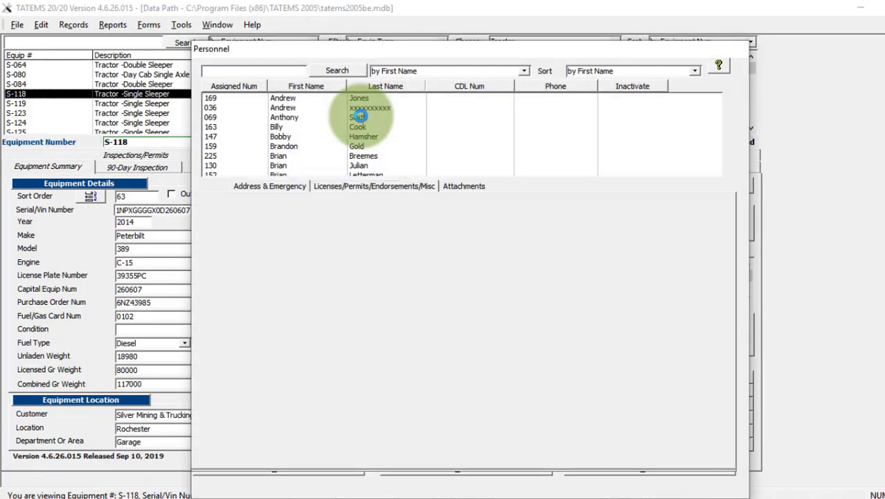
click(370, 108)
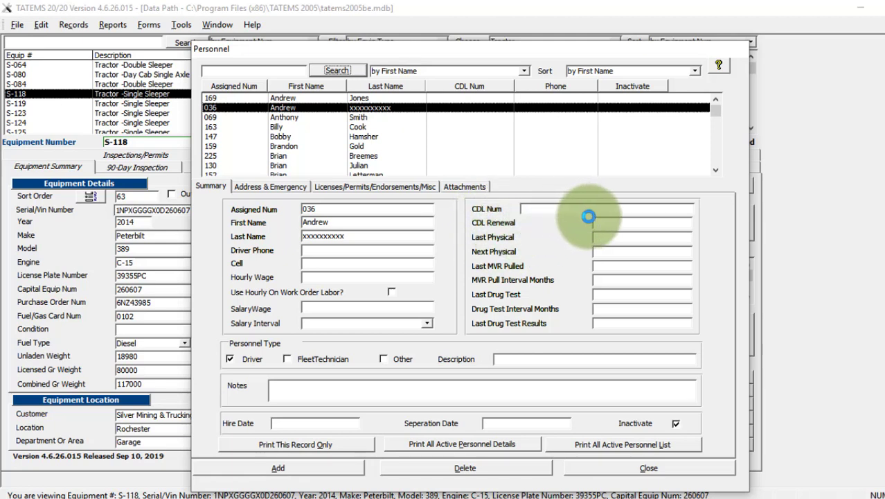
click(280, 187)
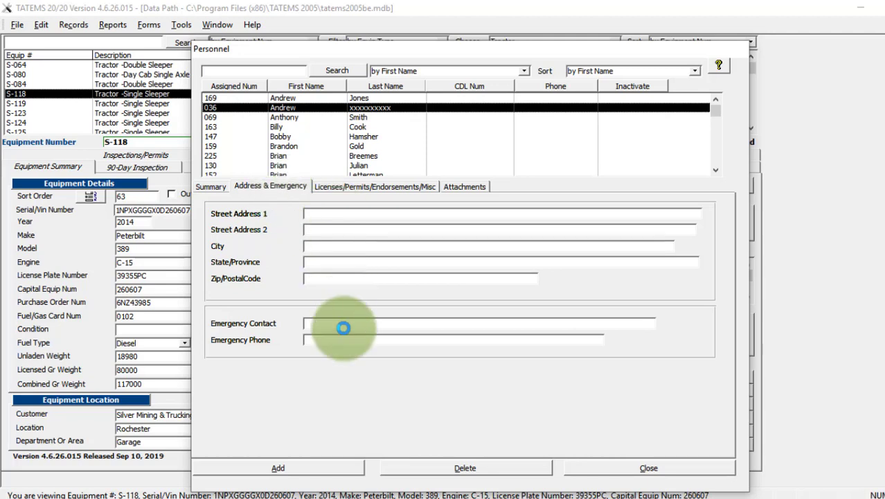
click(353, 186)
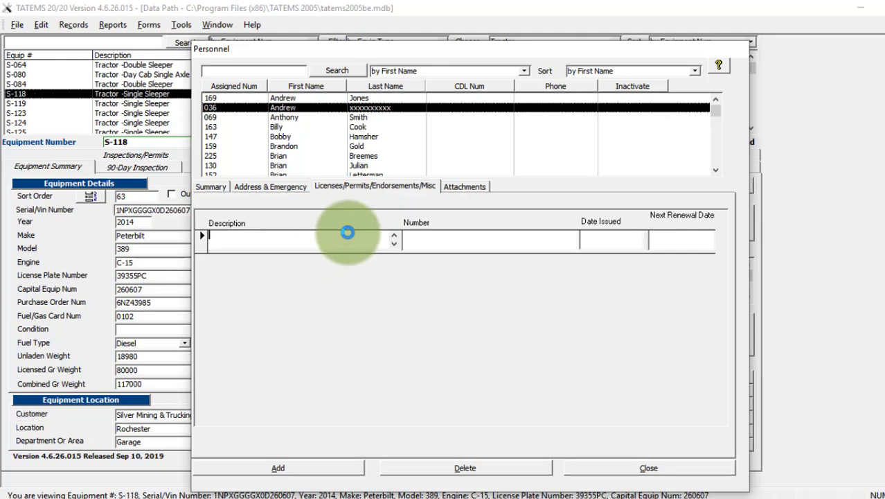
click(465, 186)
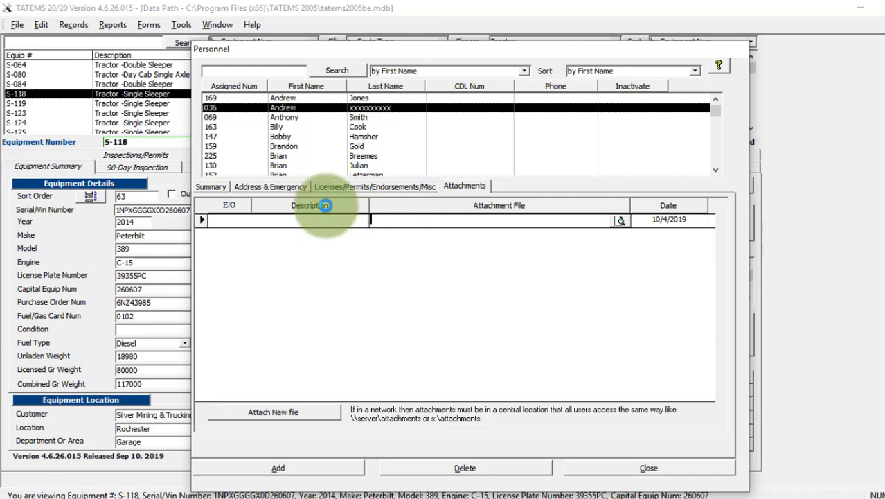
click(651, 463)
Step: Filter the Work Orders List to requested dates from 9/4/2018 to 10/4/2019, with searching by equipment number
click(148, 24)
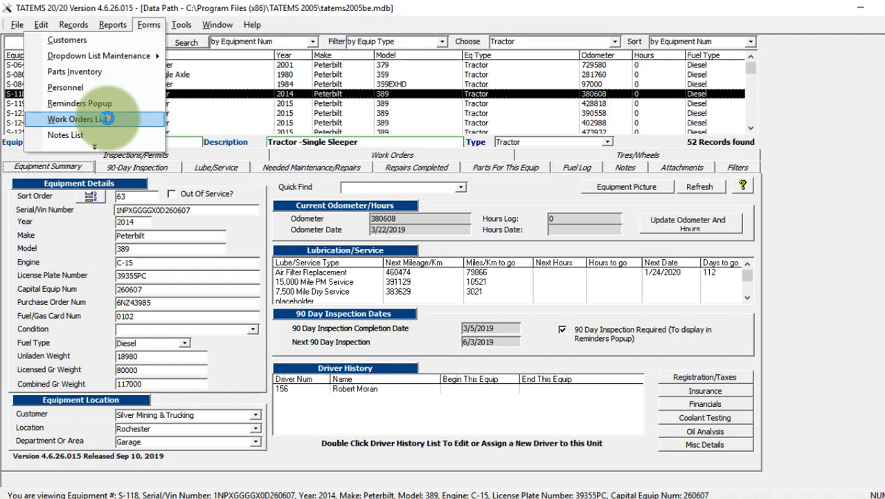
click(105, 119)
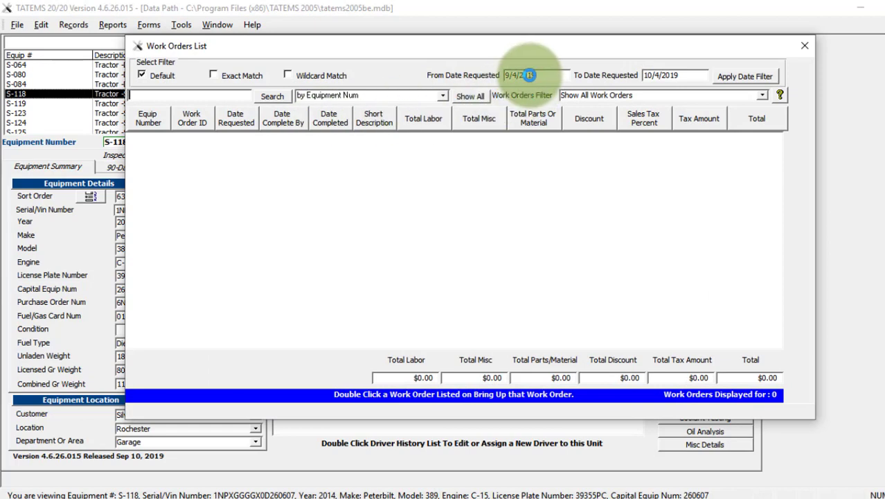
drag(527, 75, 537, 72)
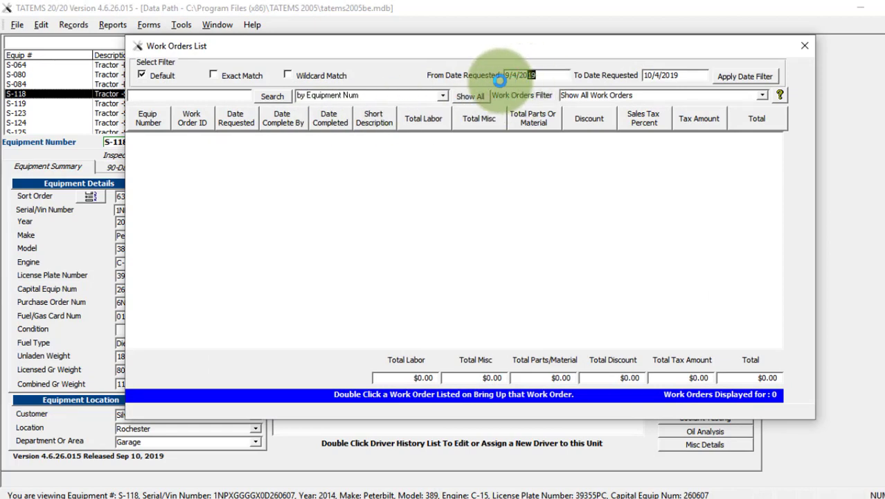
text(18)
click(752, 75)
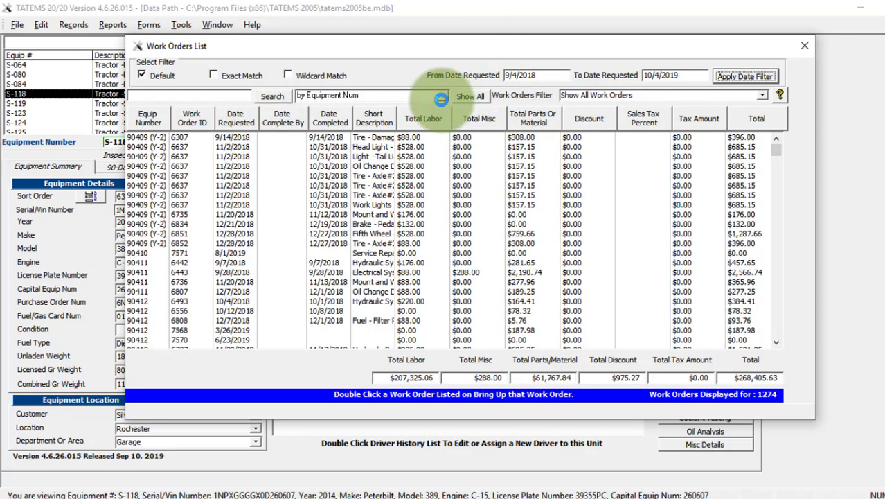
click(441, 96)
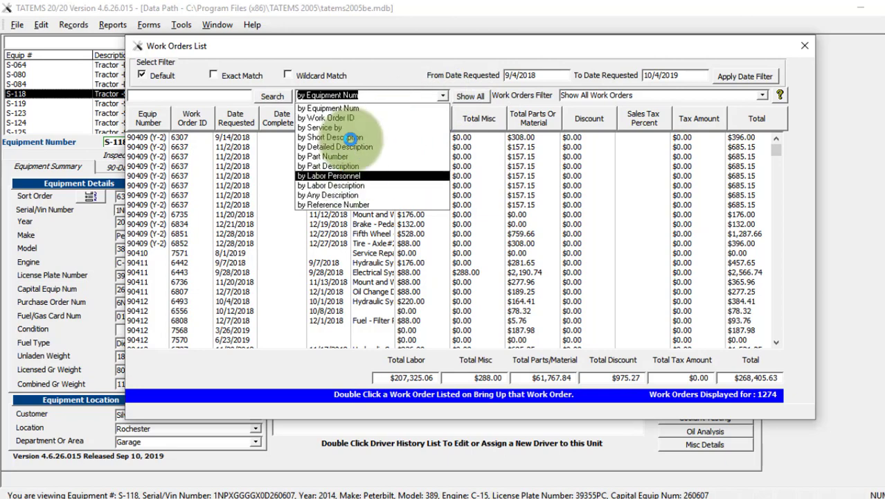
click(329, 108)
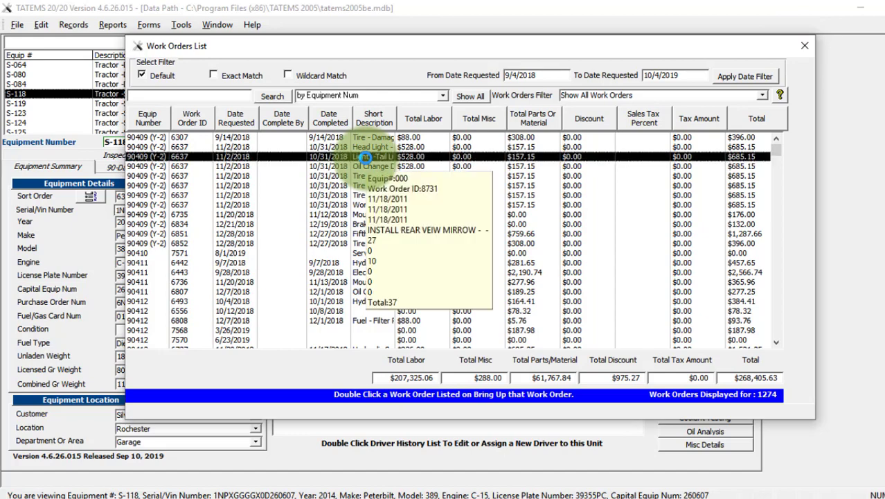
Step: Open work order 6637 for equipment 90409 (Y-2) from the list, examine its details, and save and close it
double_click(366, 158)
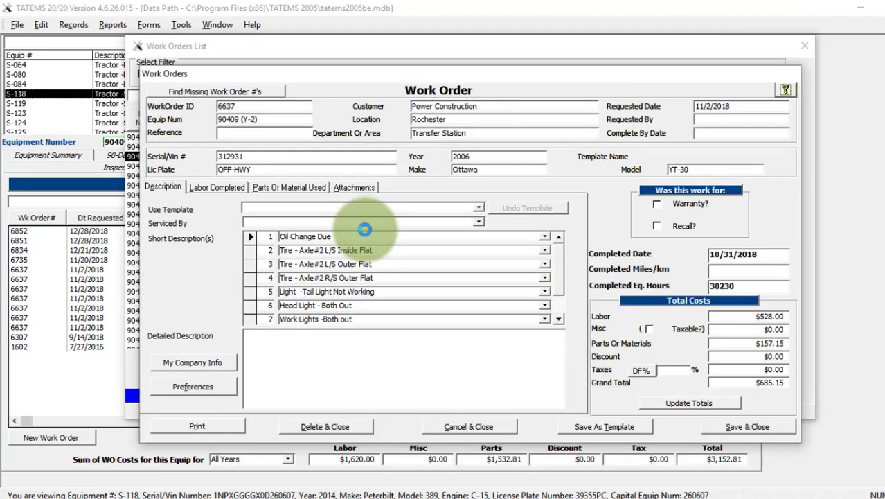
click(737, 425)
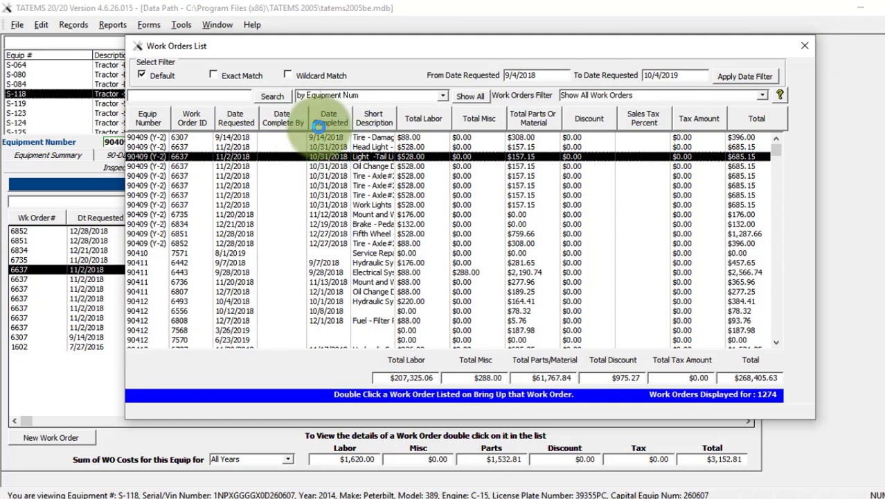
Step: Show only pending work orders sorted by date requested, and close the Work Orders List
click(759, 94)
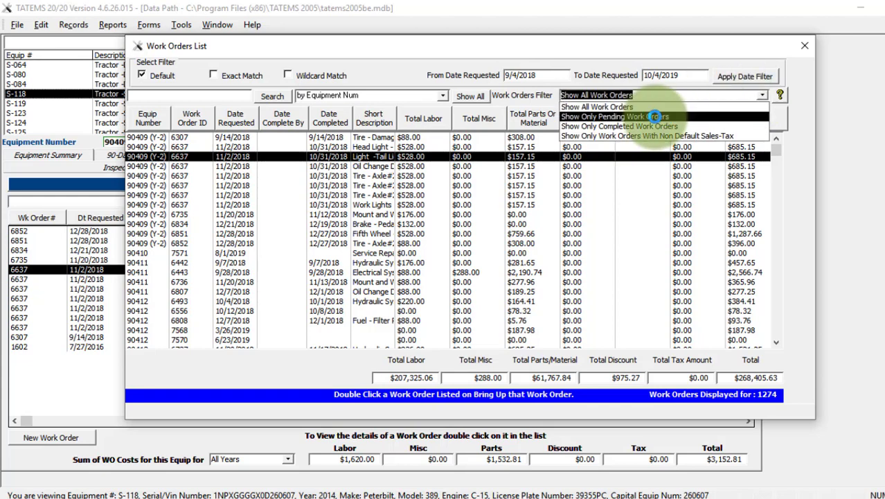
click(655, 113)
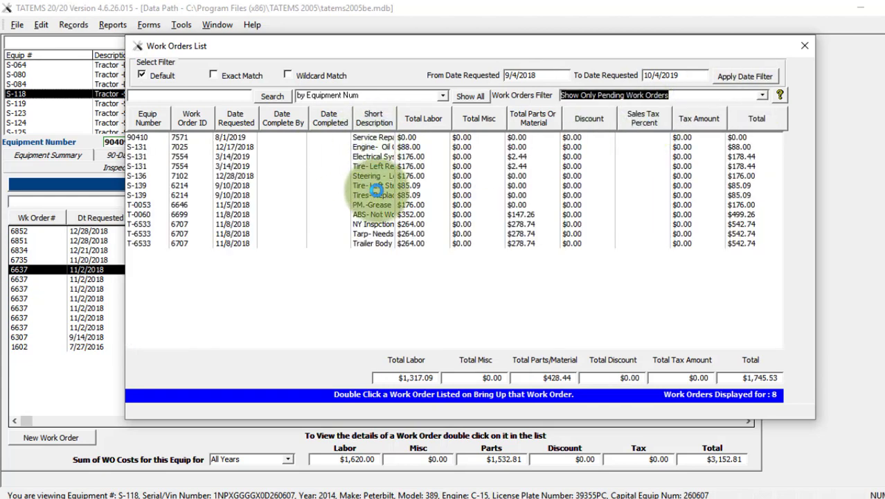
click(239, 117)
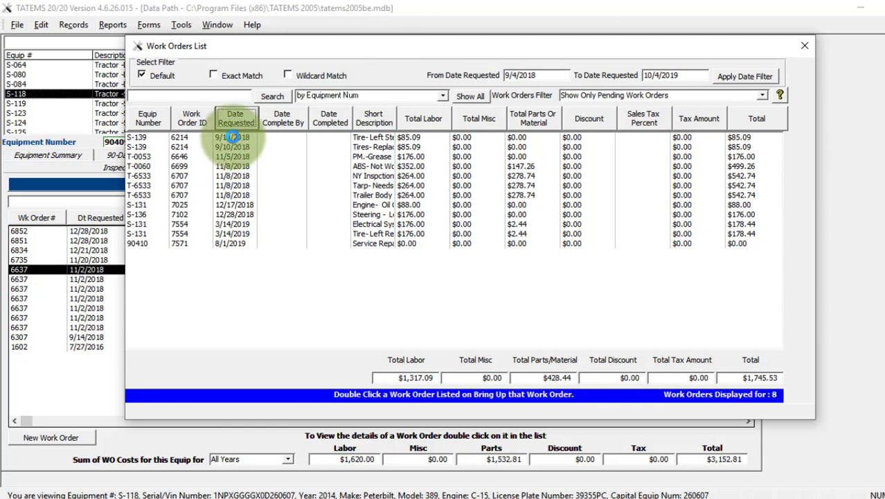
click(804, 46)
Step: Open the Notes List, go to equipment S-118's record from its "dfd" note, and close the list
click(148, 24)
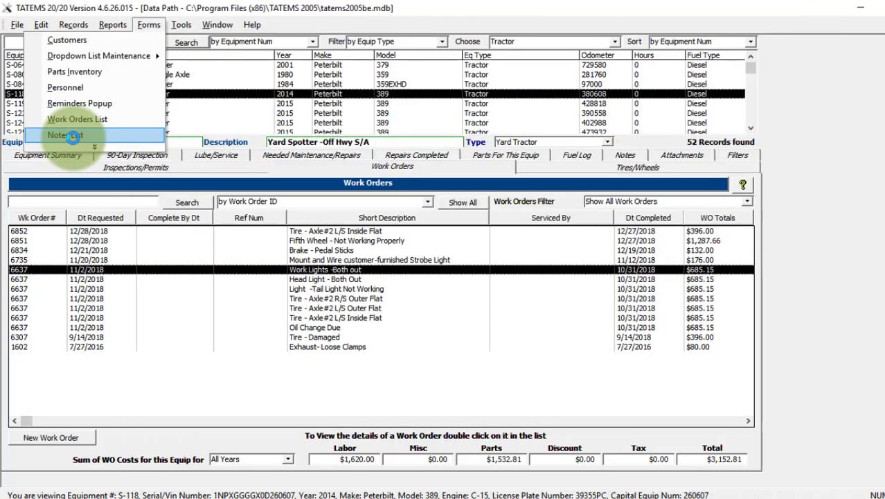
click(79, 157)
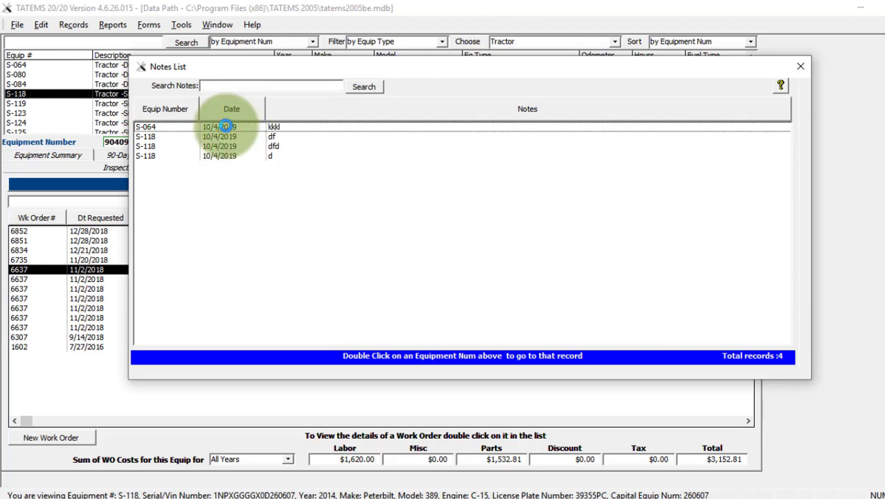
click(215, 84)
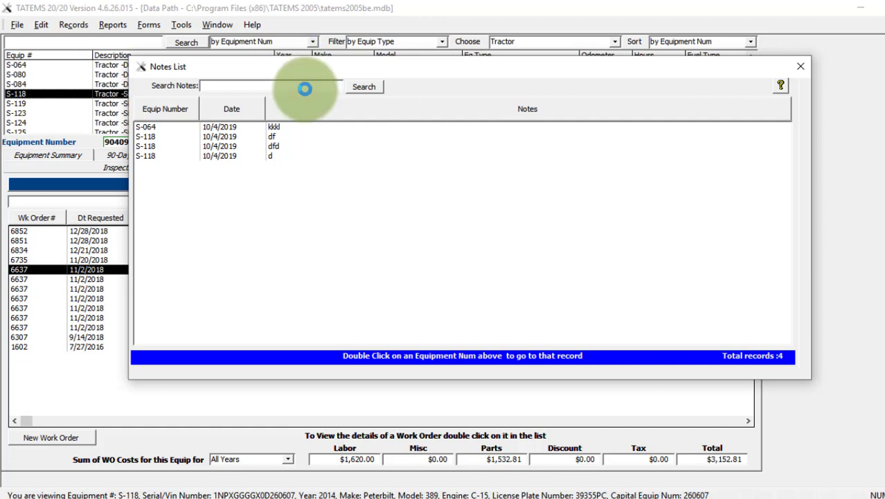
drag(305, 67, 299, 68)
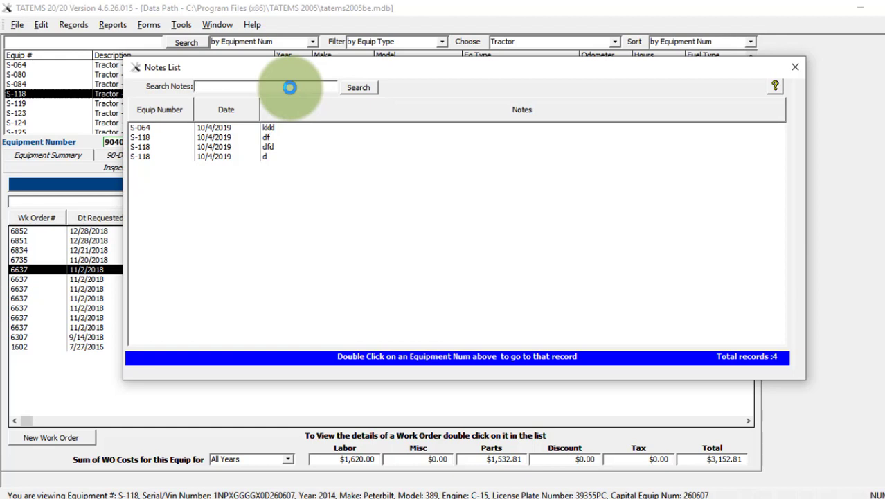
click(221, 145)
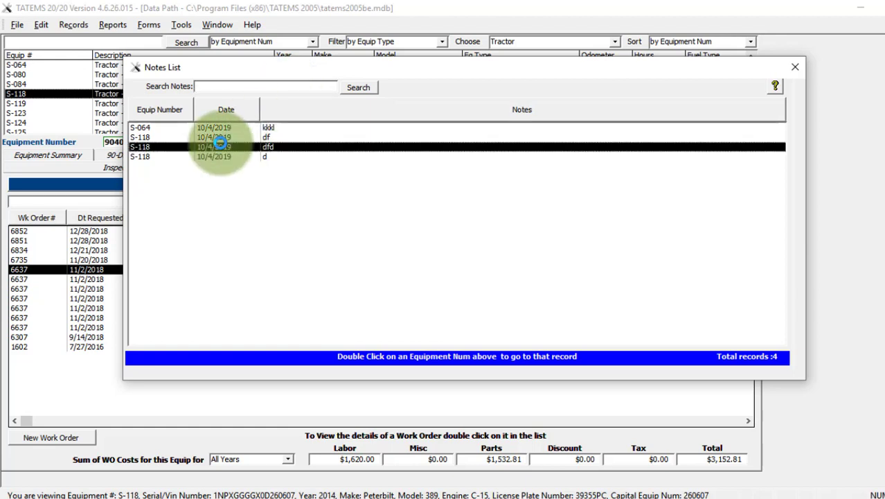
double_click(220, 146)
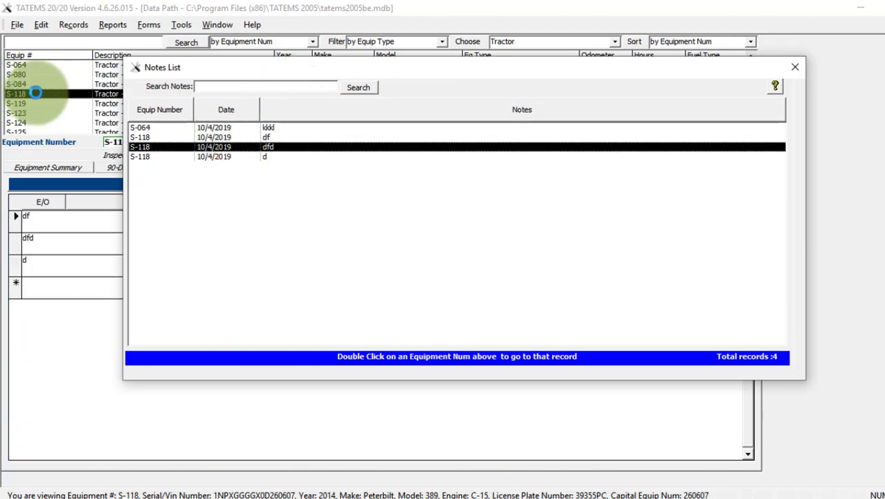
drag(194, 67, 205, 69)
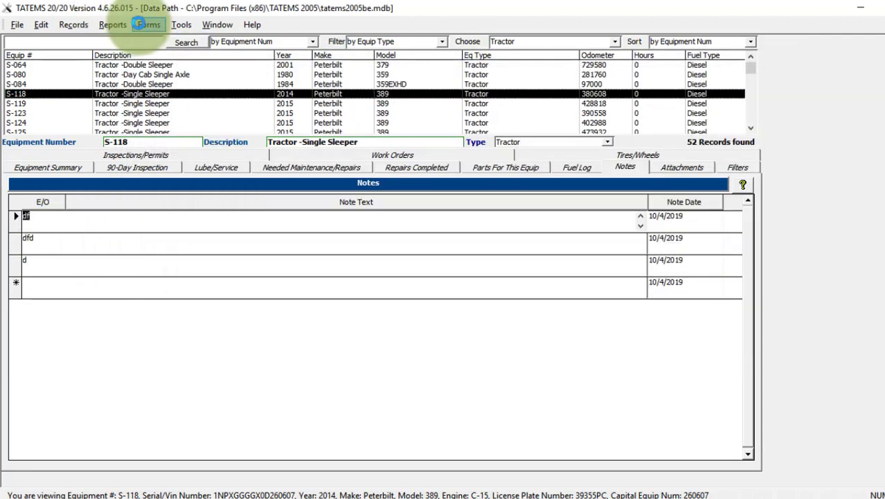
Step: Open My Company Information, examine the company name and default labor charge settings, and close the form
click(143, 25)
click(18, 25)
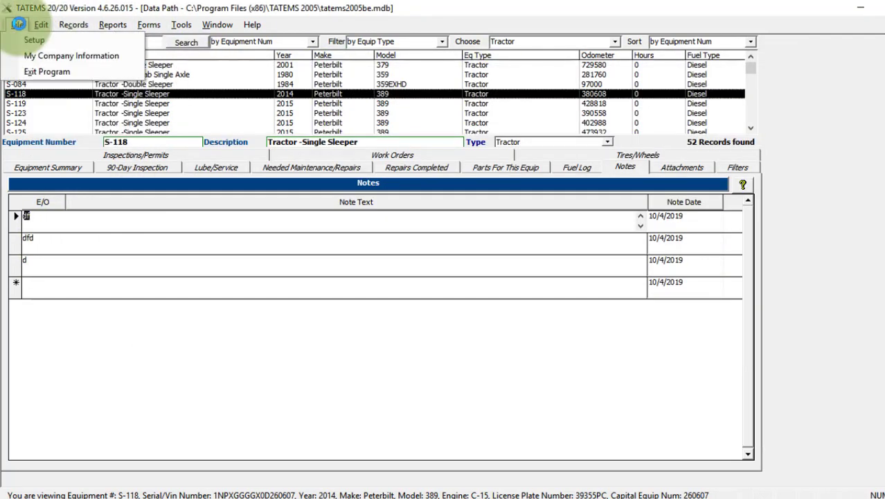
click(111, 25)
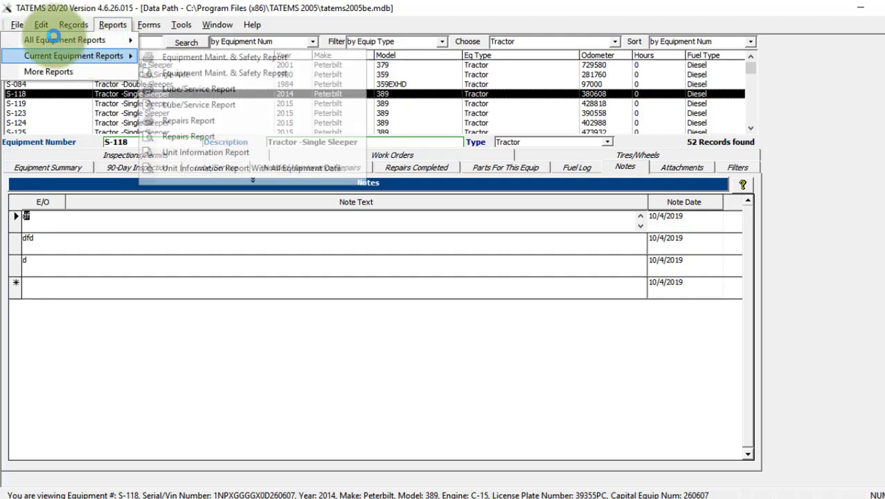
mouse_move(19, 24)
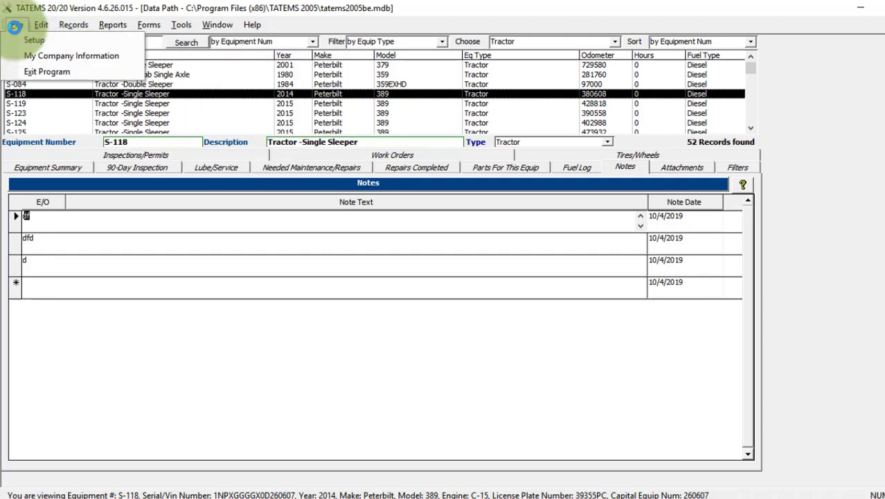
click(38, 55)
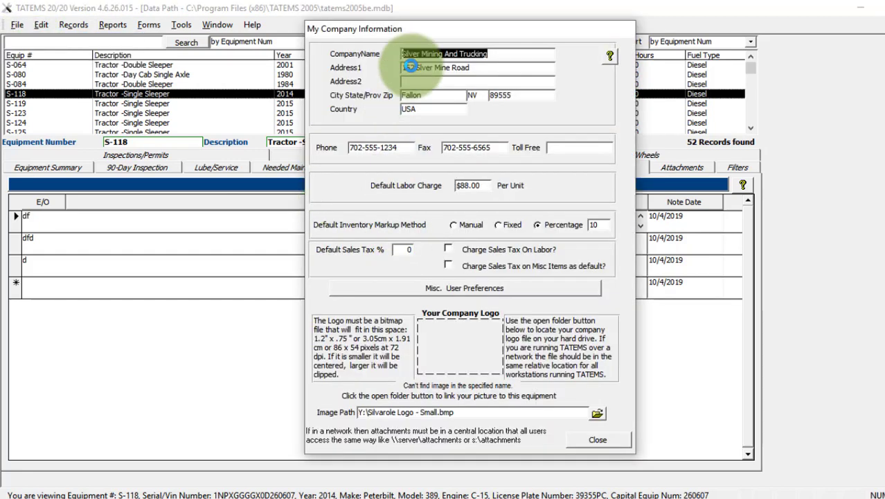
drag(403, 54, 505, 53)
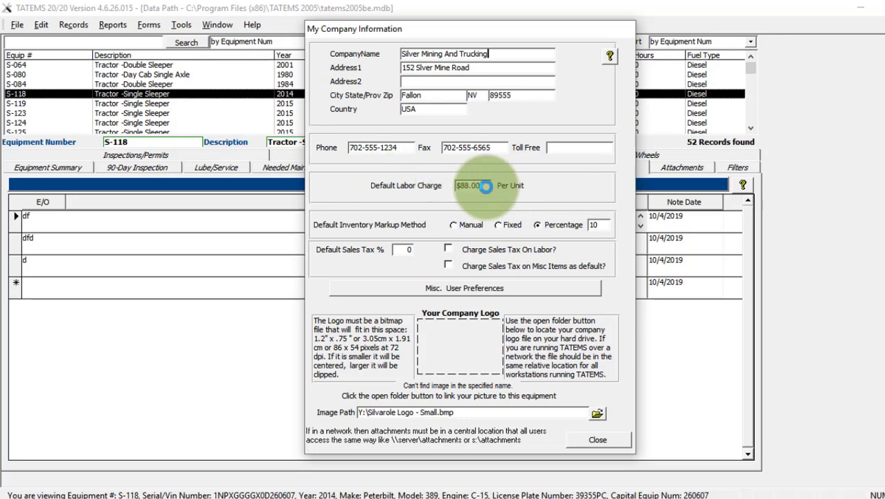
click(473, 185)
click(433, 177)
click(613, 435)
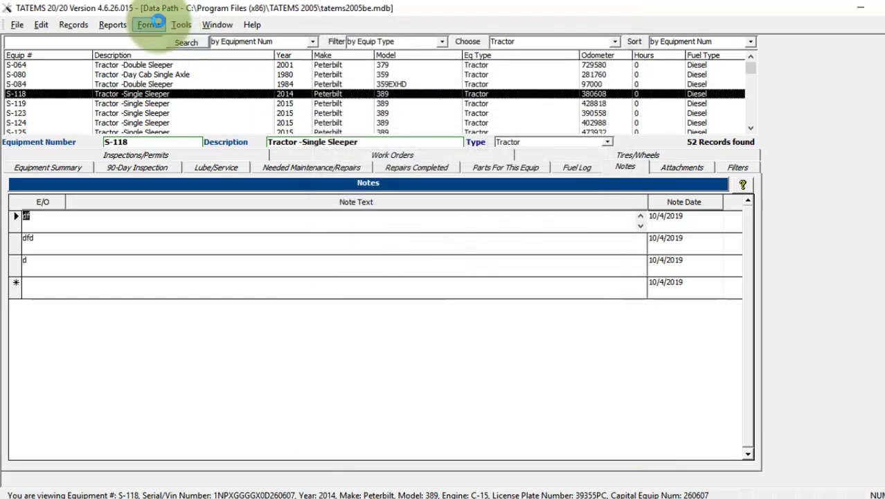
Step: Open the Personnel form, examine the hourly wage and work order labor option, and close it
click(147, 24)
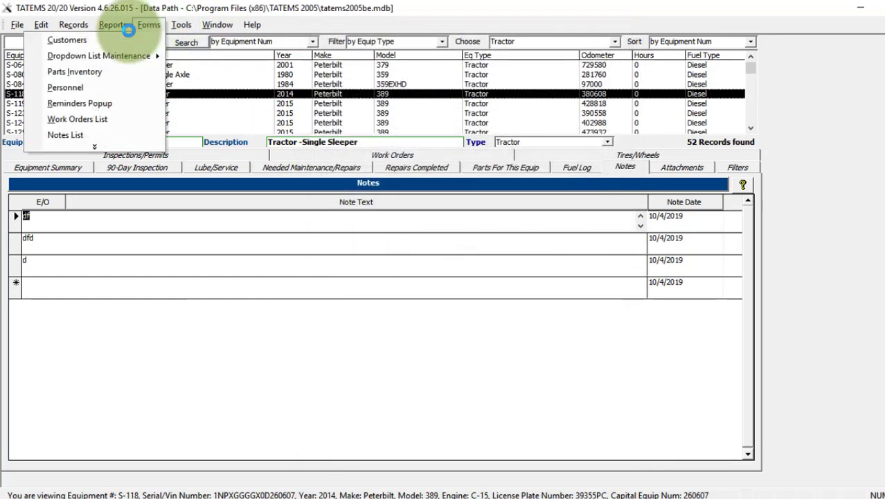
click(103, 87)
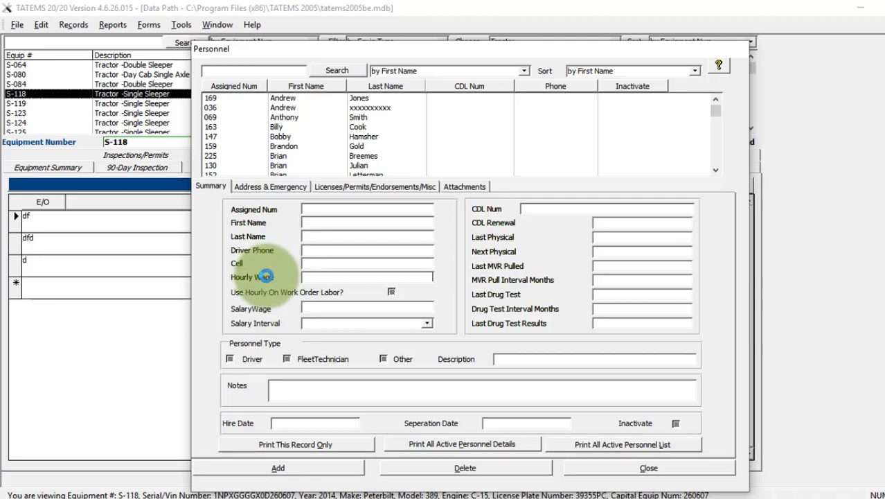
click(647, 469)
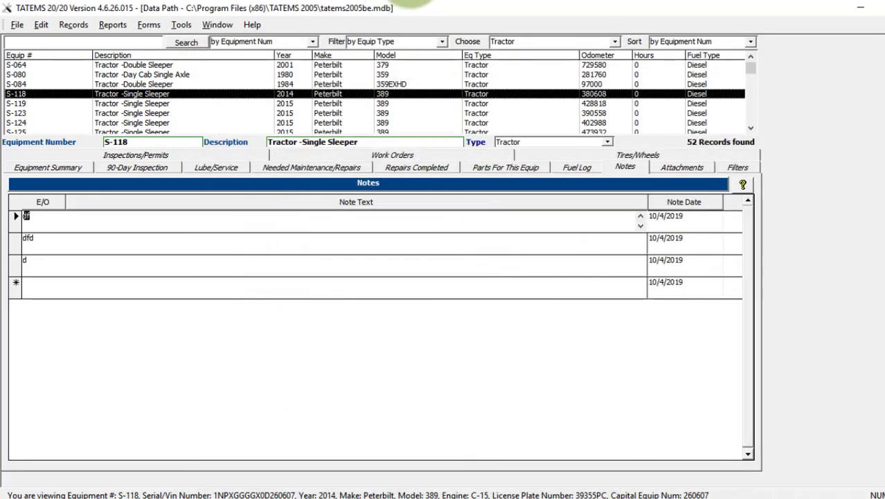